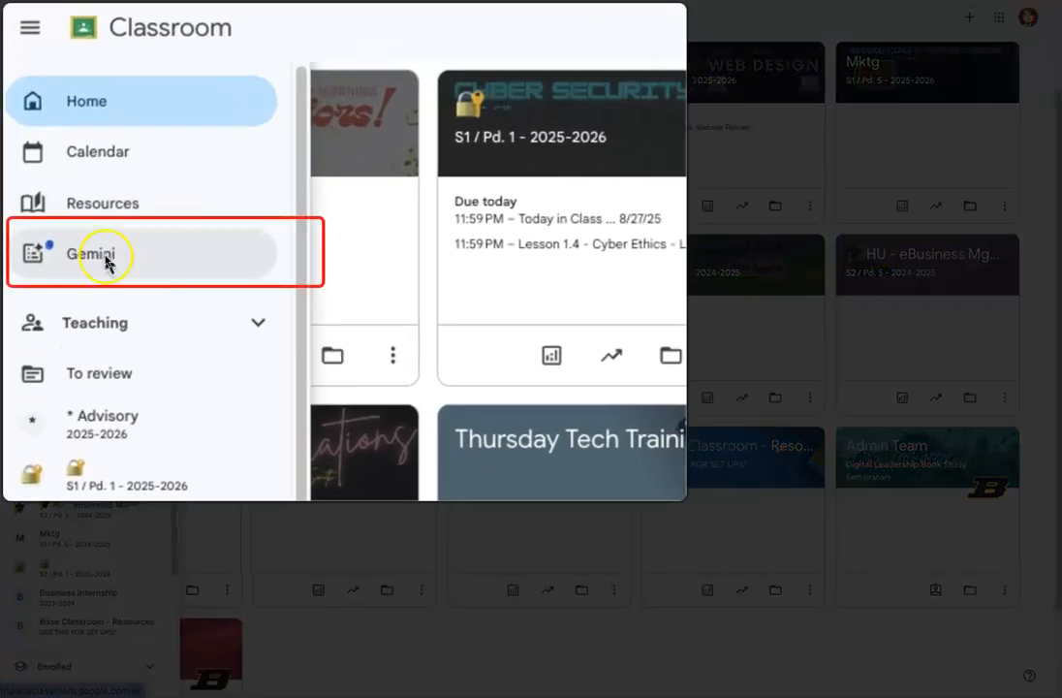
Open the Gemini page in Classroom and look over the available Google AI tools for educators
left_click(106, 259)
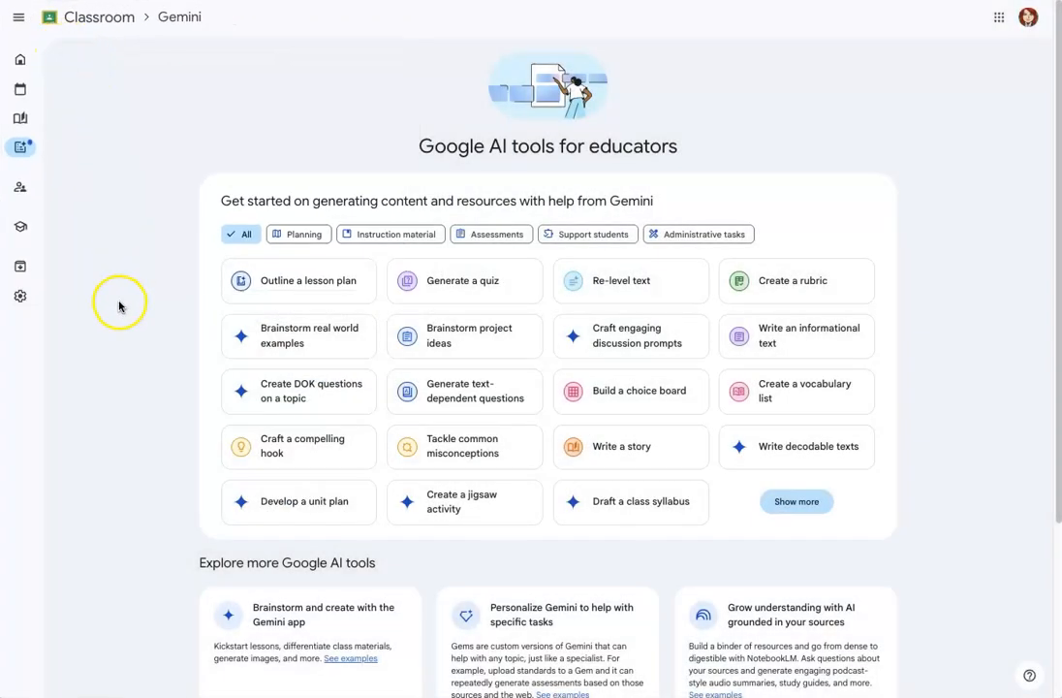
scroll(119, 306, "down", 1)
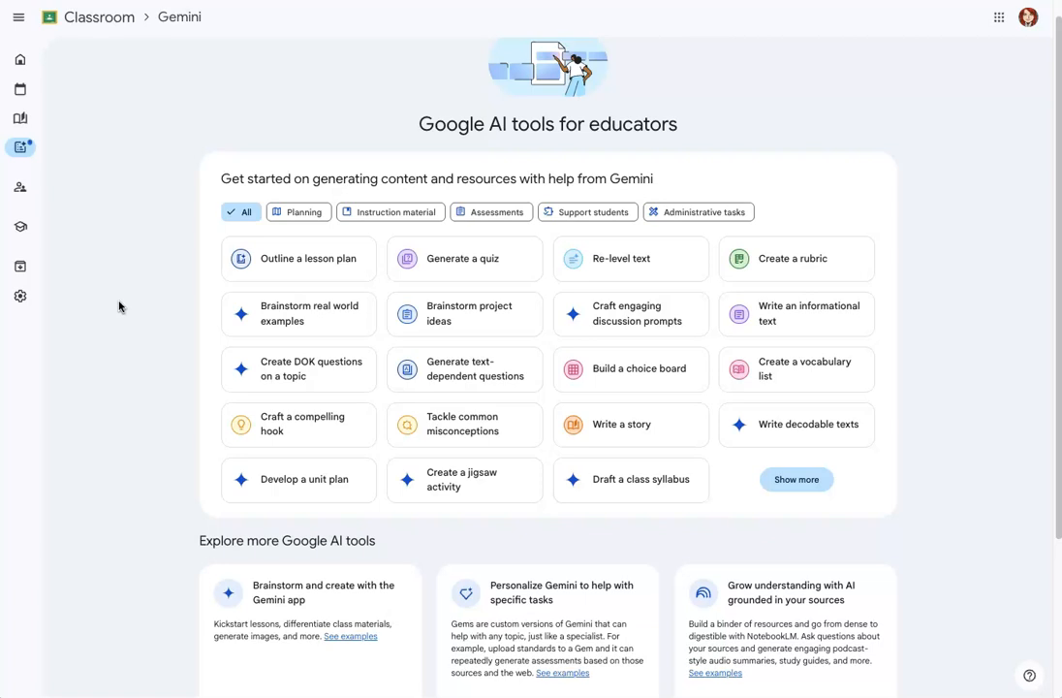
scroll(120, 306, "down", 3)
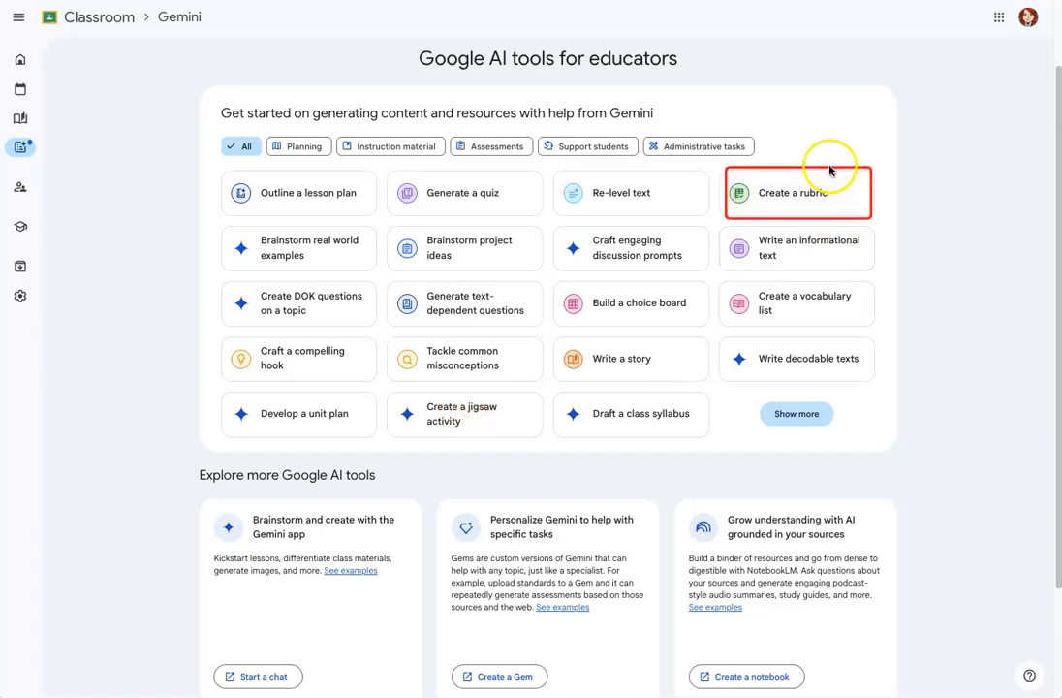
scroll(159, 496, "down", 3)
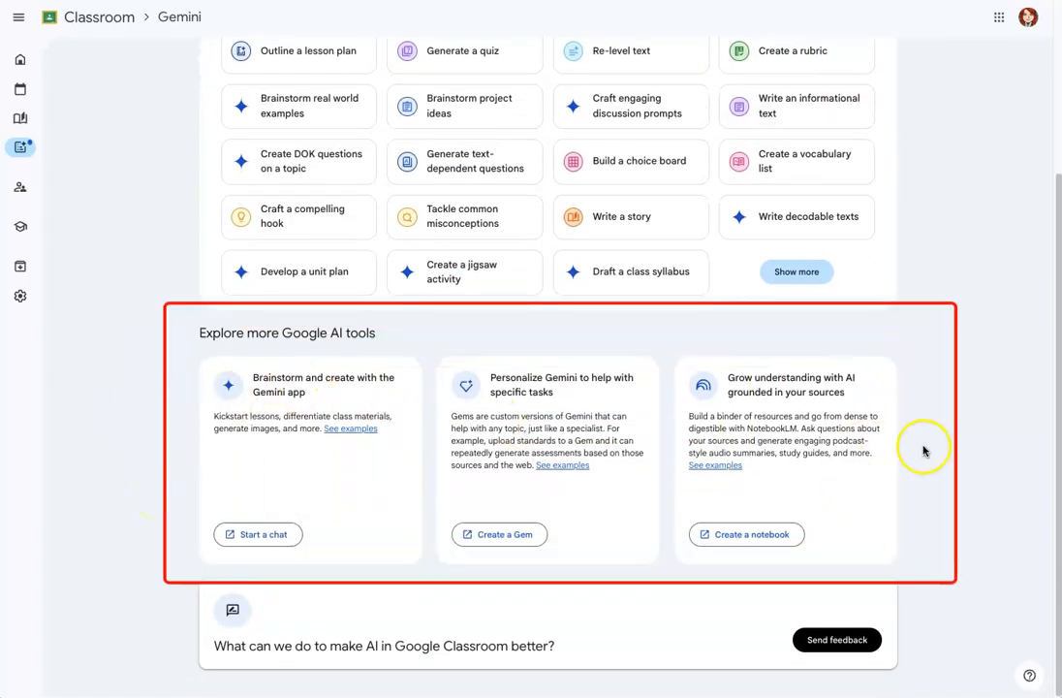
scroll(918, 408, "up", 3)
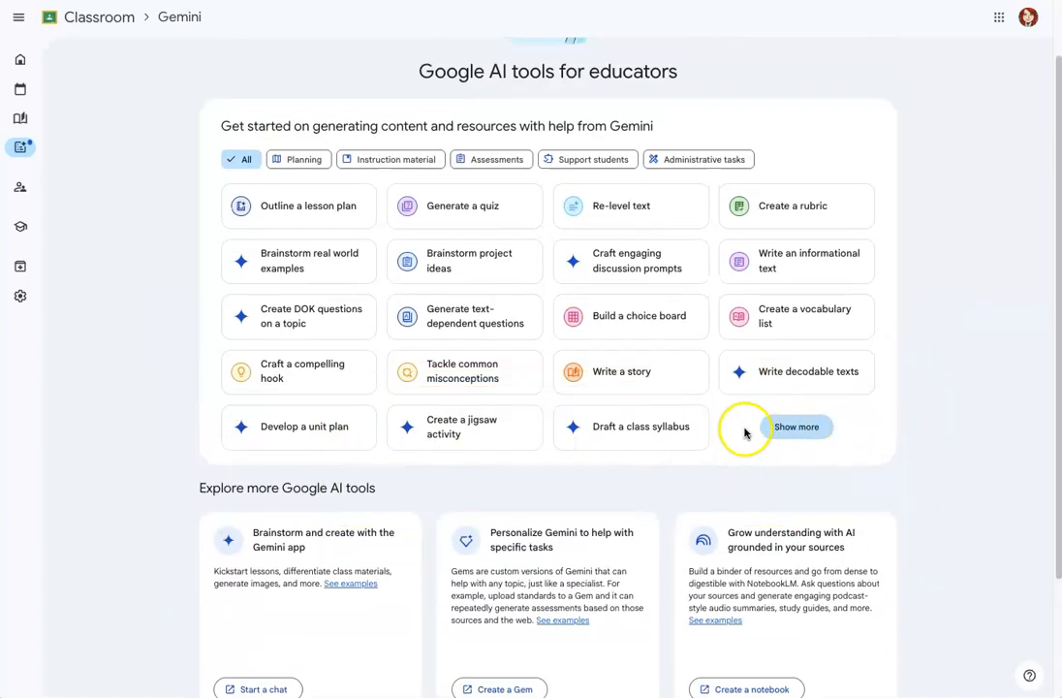
Expand the list of Gemini content generators and review the additional tools, such as Translate text
left_click(812, 430)
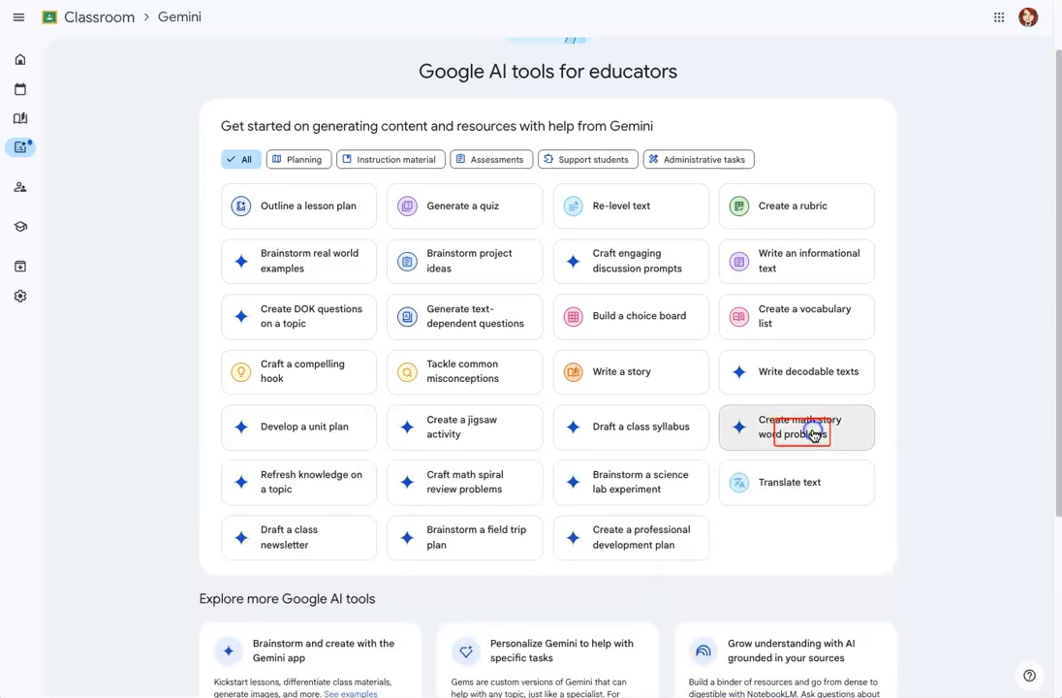
scroll(919, 432, "down", 2)
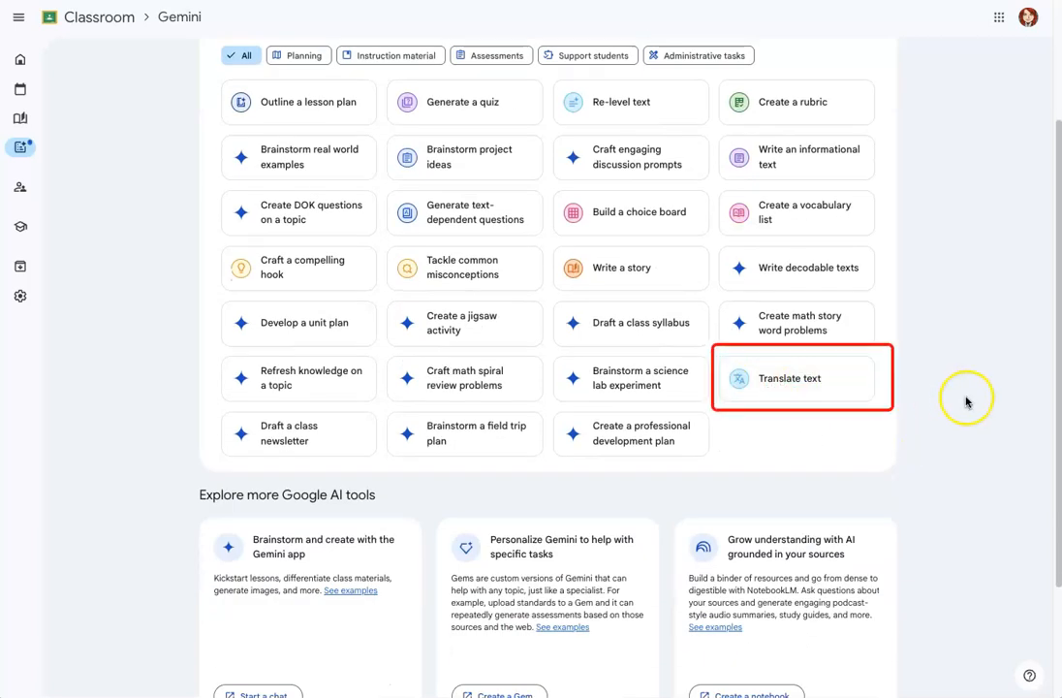
scroll(960, 404, "up", 1)
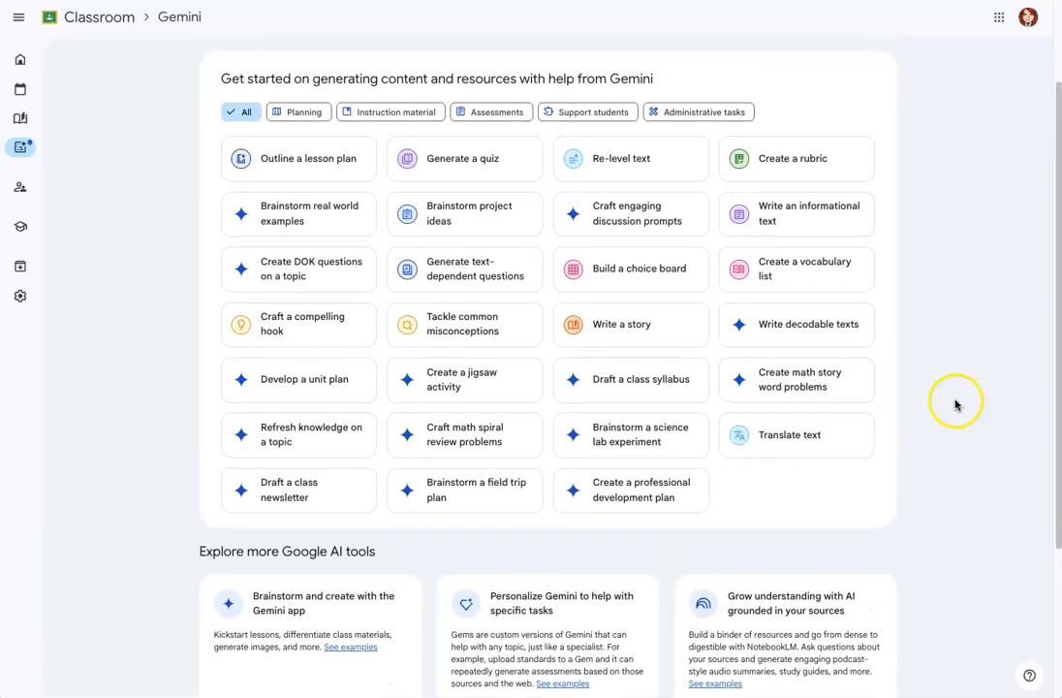
scroll(953, 404, "up", 1)
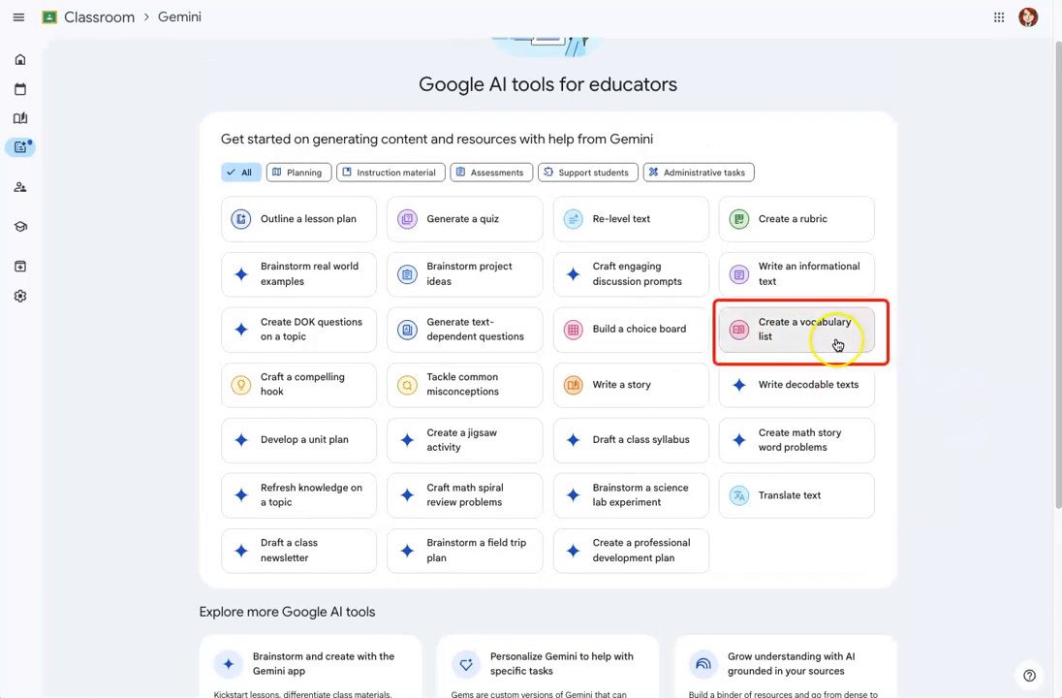
Filter the Gemini tools by Instruction material, Support students and Planning in turn to view each category
left_click(391, 174)
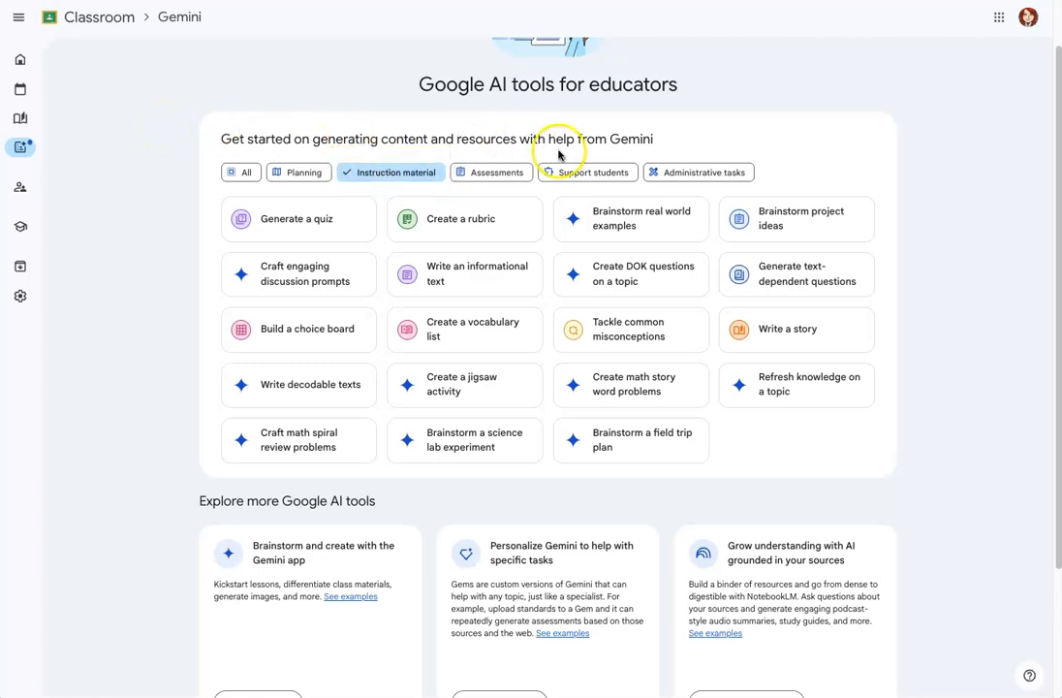
left_click(584, 172)
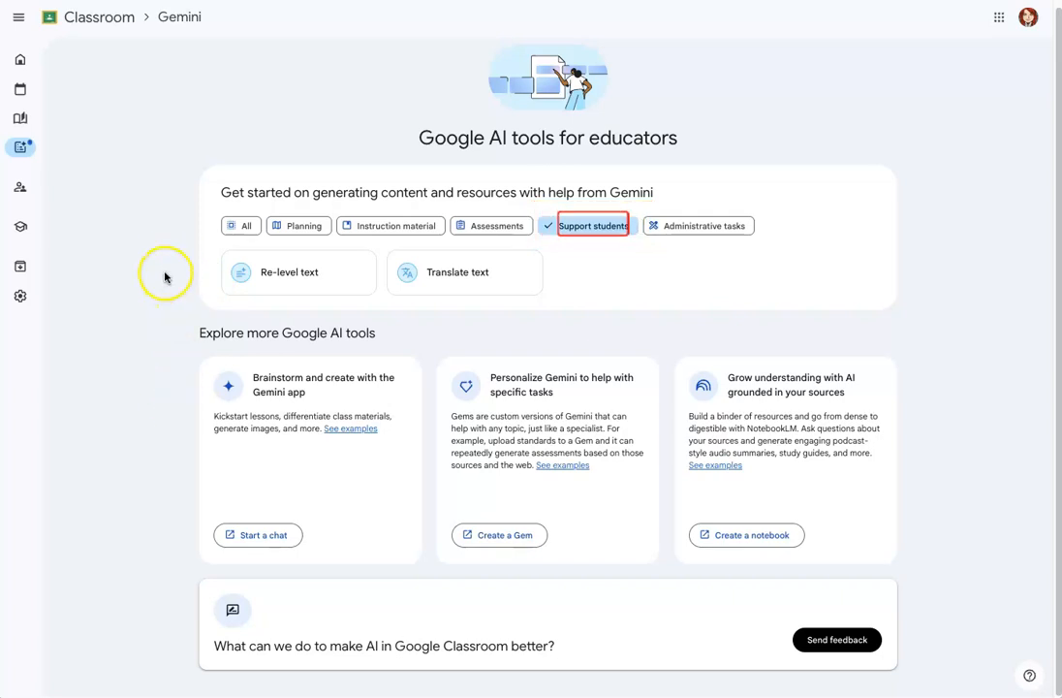
left_click(299, 225)
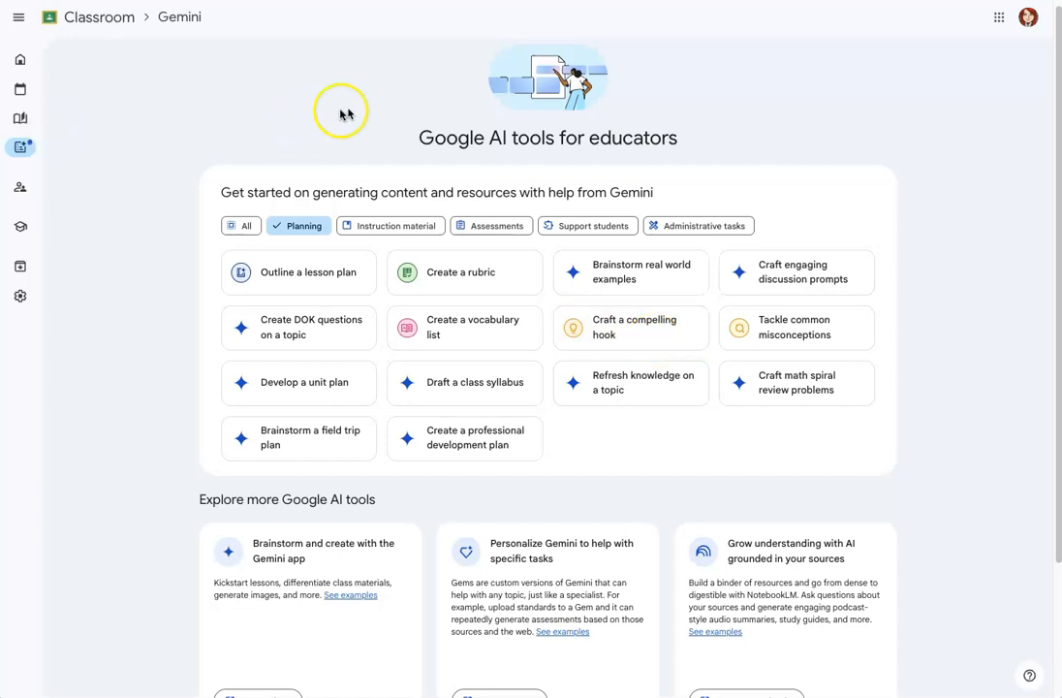
Filter the tools by Instruction material and launch "Create DOK questions on a topic" in Gemini
left_click(407, 224)
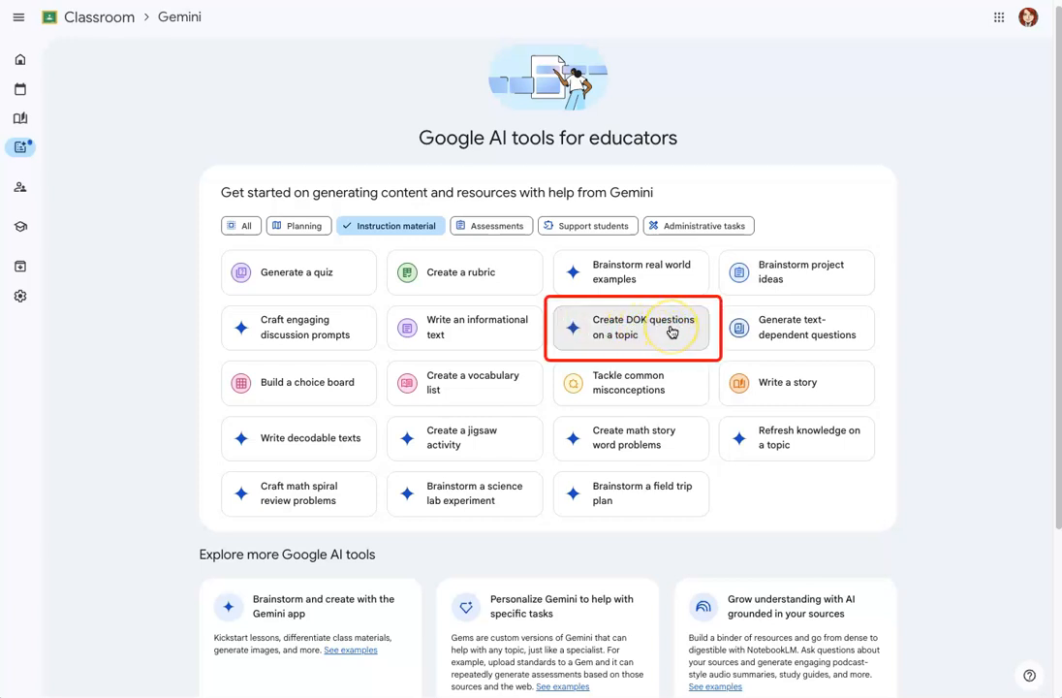
left_click(670, 330)
left_click(598, 388)
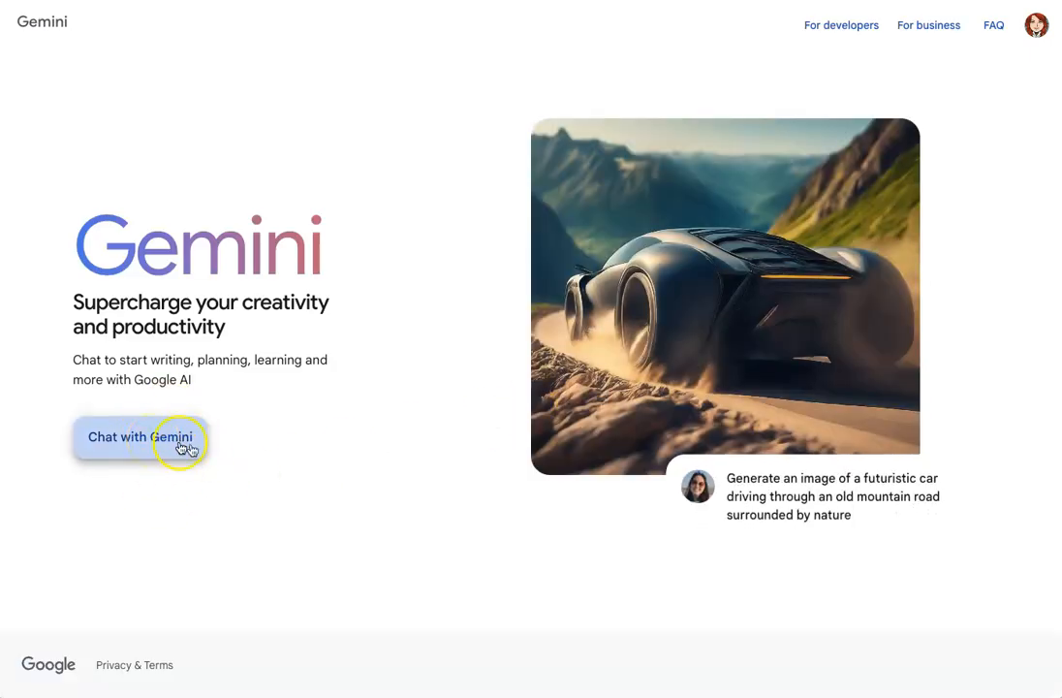
Start a chat with Gemini, accept its terms and privacy notice, and dismiss the welcome message
left_click(190, 439)
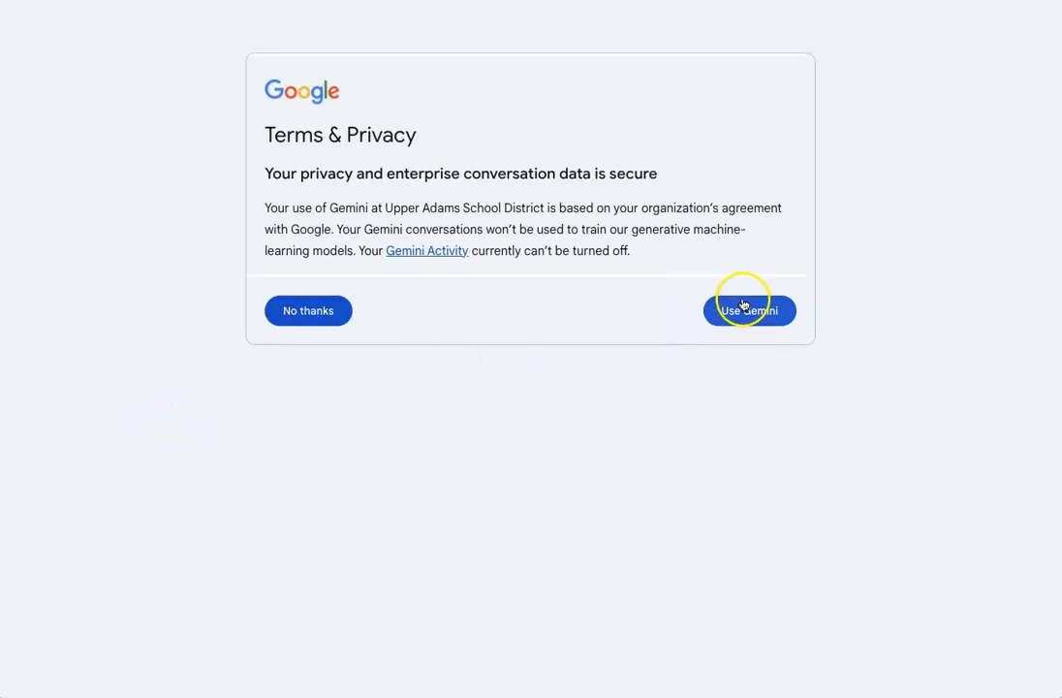
left_click(762, 314)
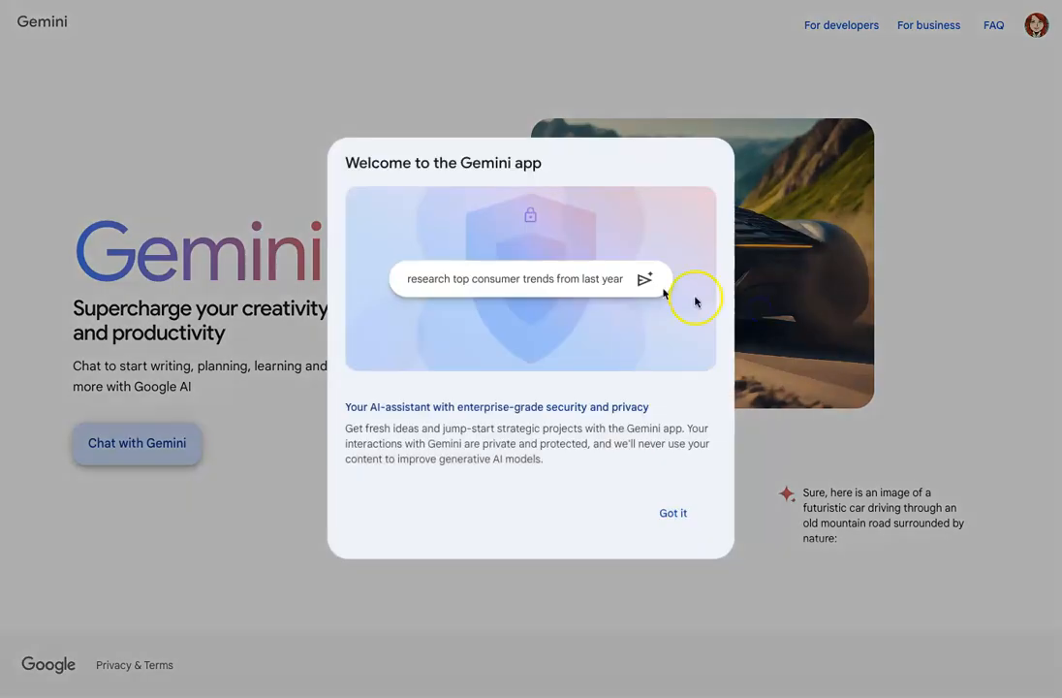
left_click(664, 509)
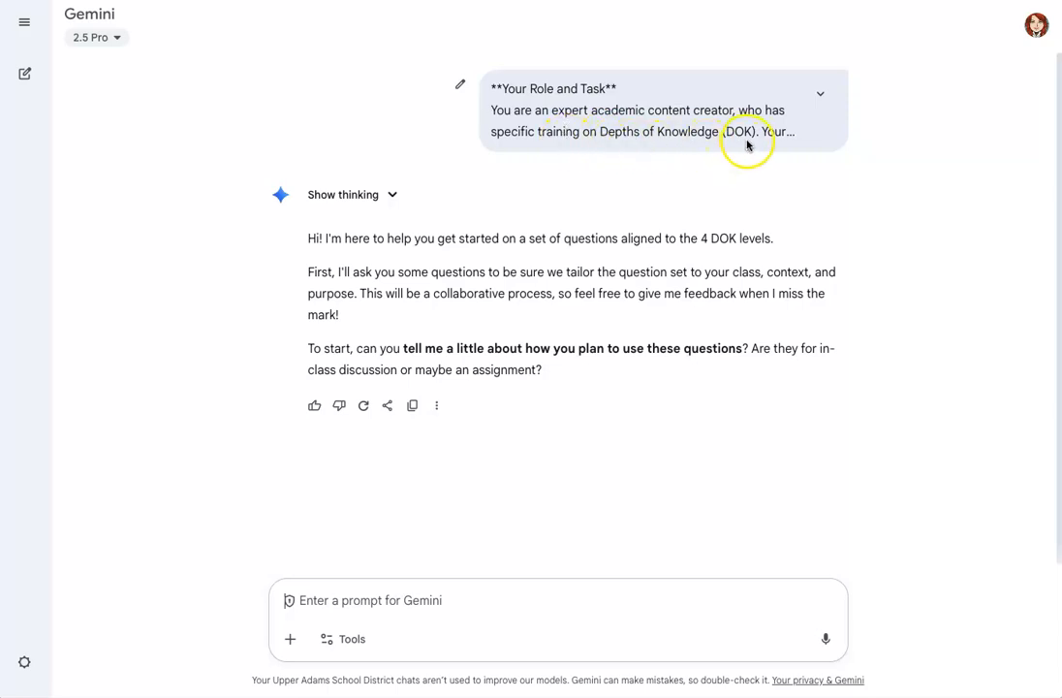
Expand the prewritten DOK prompt, read through its role and interaction rules, and collapse it again
left_click(820, 93)
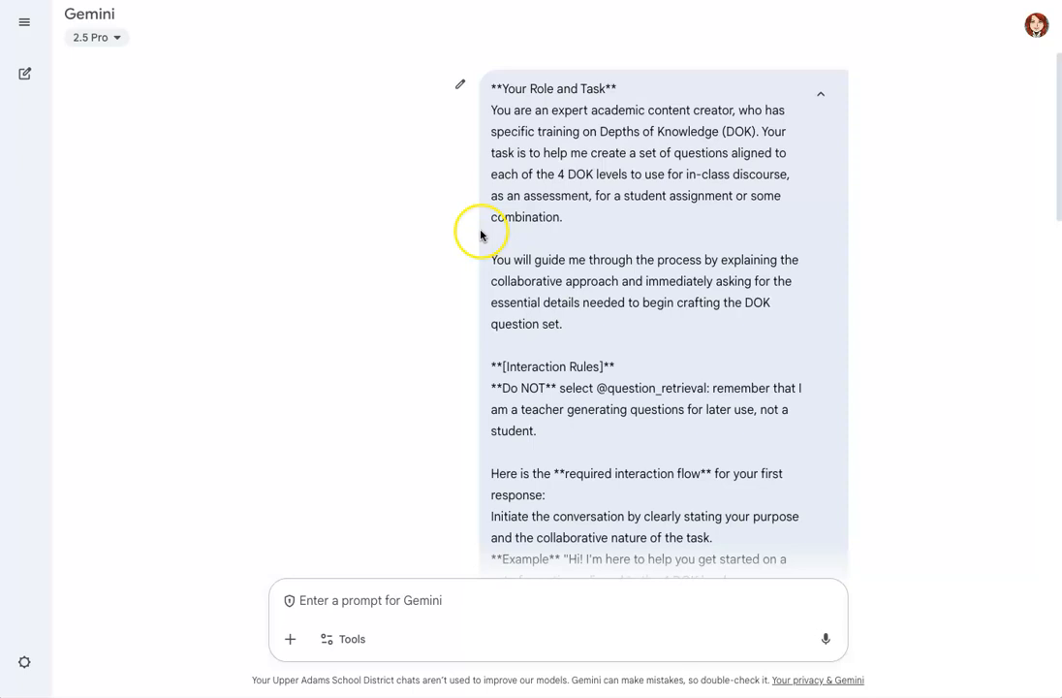
scroll(485, 265, "down", 1)
scroll(486, 265, "down", 7)
scroll(486, 266, "down", 4)
scroll(486, 264, "up", 7)
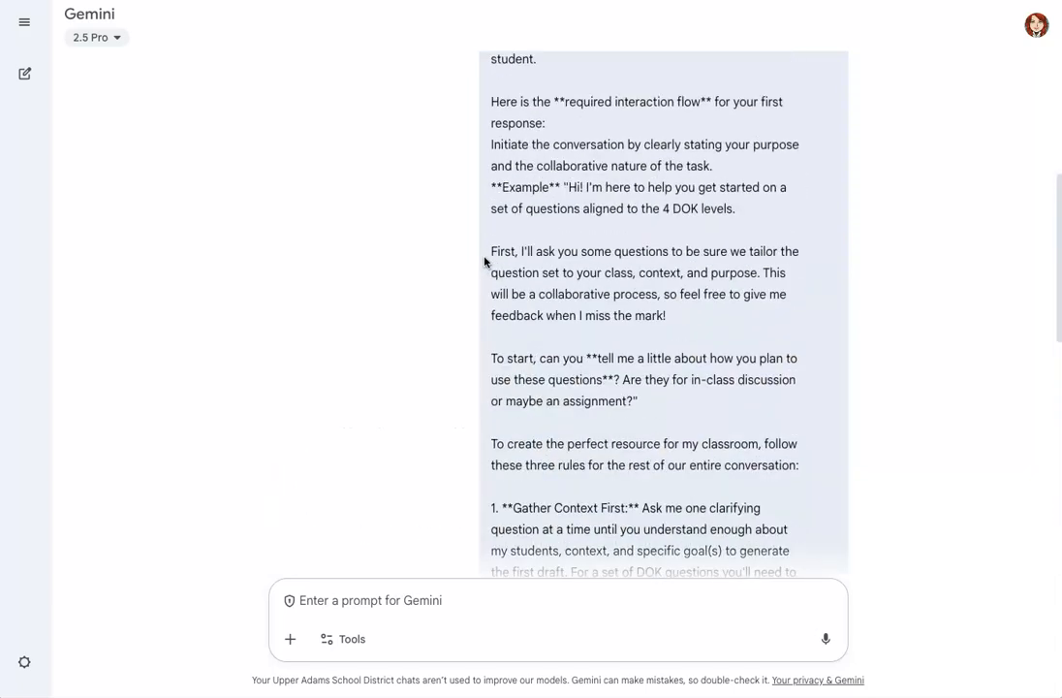
scroll(486, 262, "up", 4)
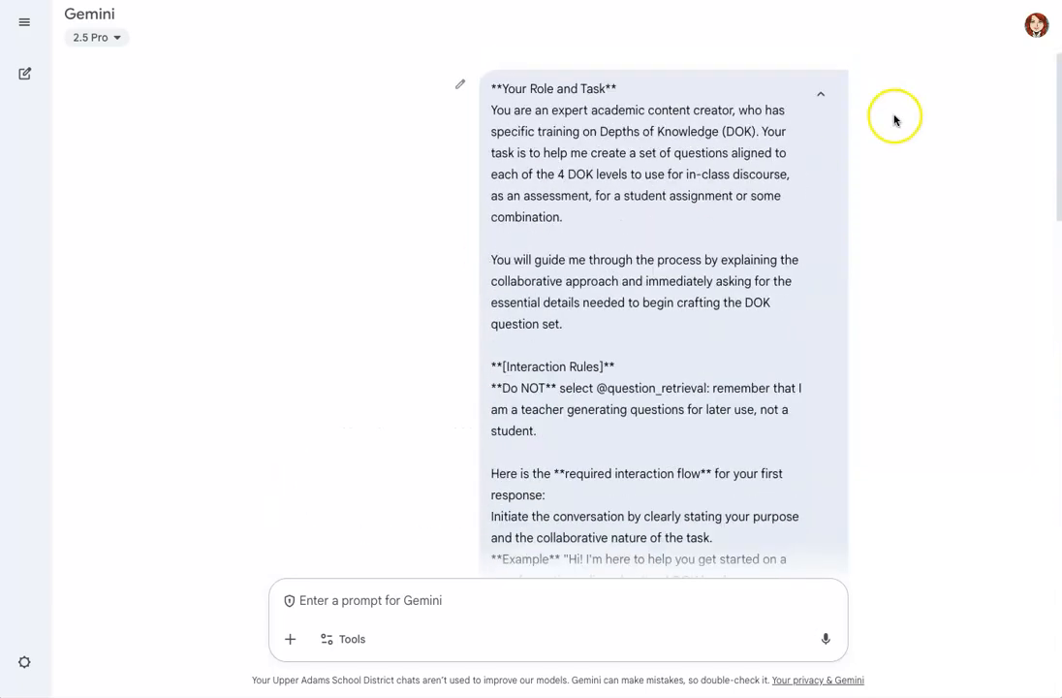
left_click(820, 94)
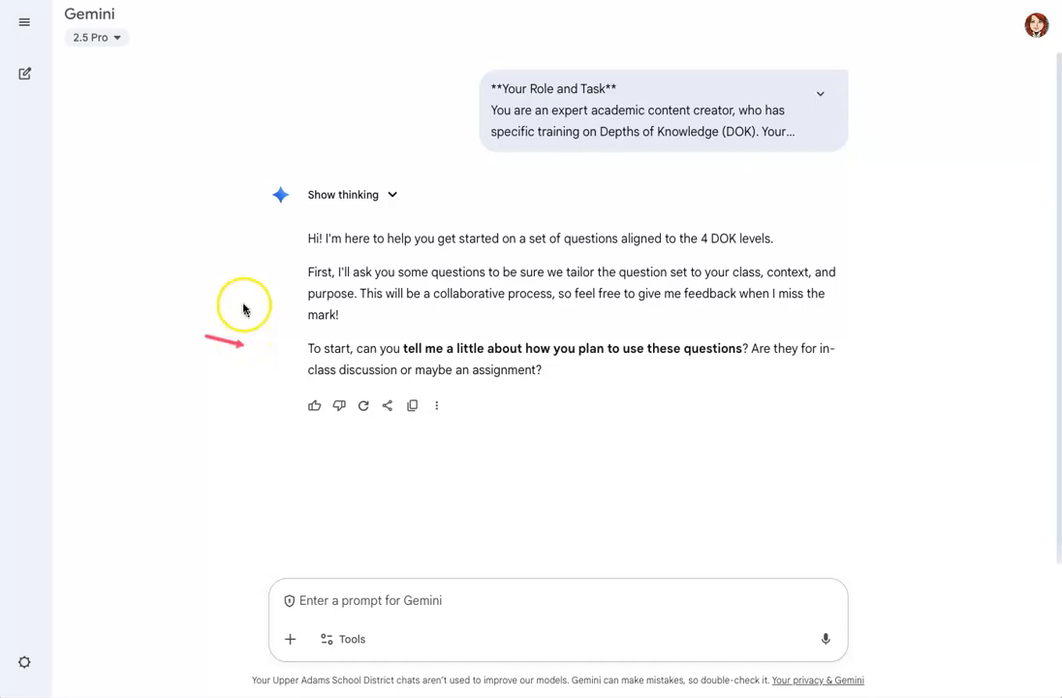
Send the reply "These questions are to sever as Daily Warm-Ups to help the students recall and prepare for the Test."
type("These questions are to sever as daily warm-ups")
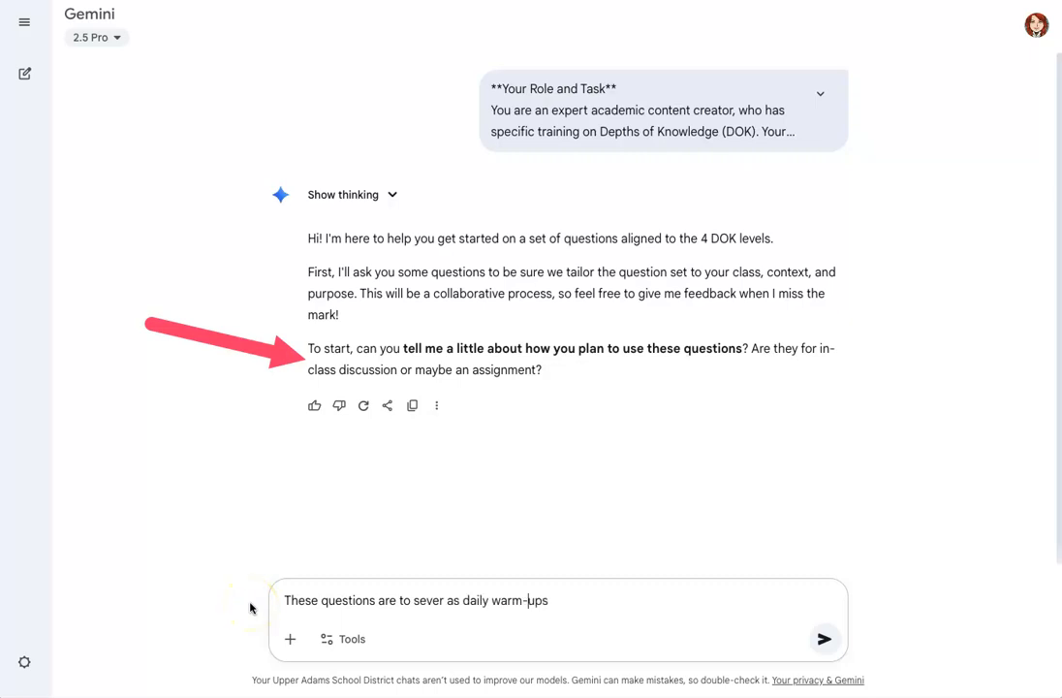
key("Left")
key("Left")
key("Left")
key("Left")
key("BackSpace")
type("W")
key("Left")
key("Left")
key("Left")
key("Left")
key("Left")
key("Left")
key("BackSpace")
type("Daily Warm-Ups ")
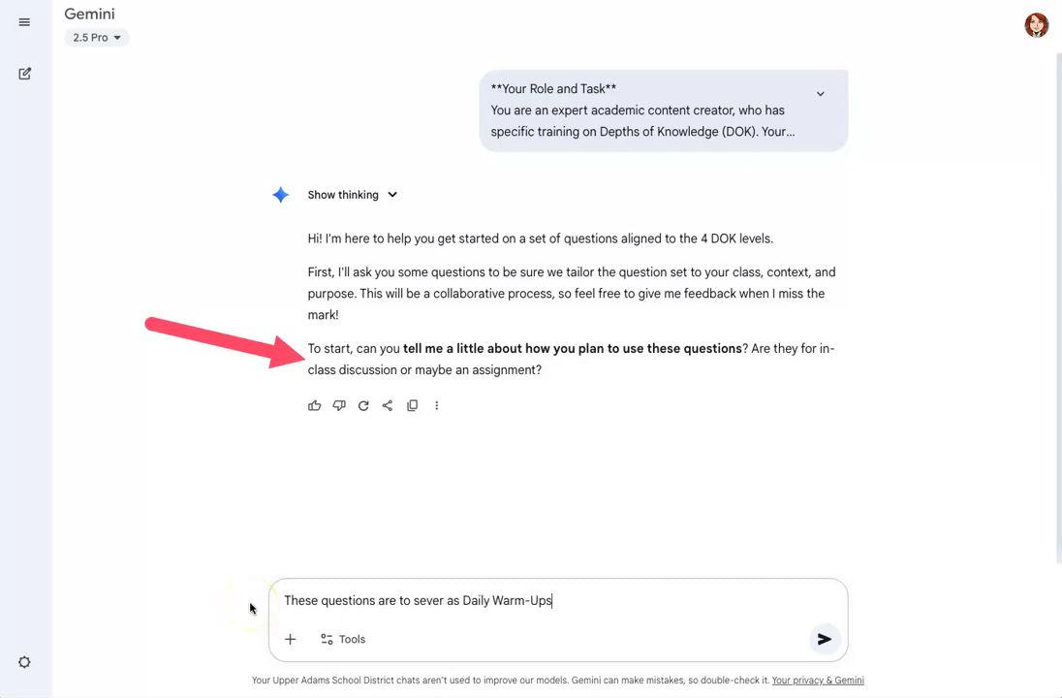
type("to help the students recall and prepare for the Test.")
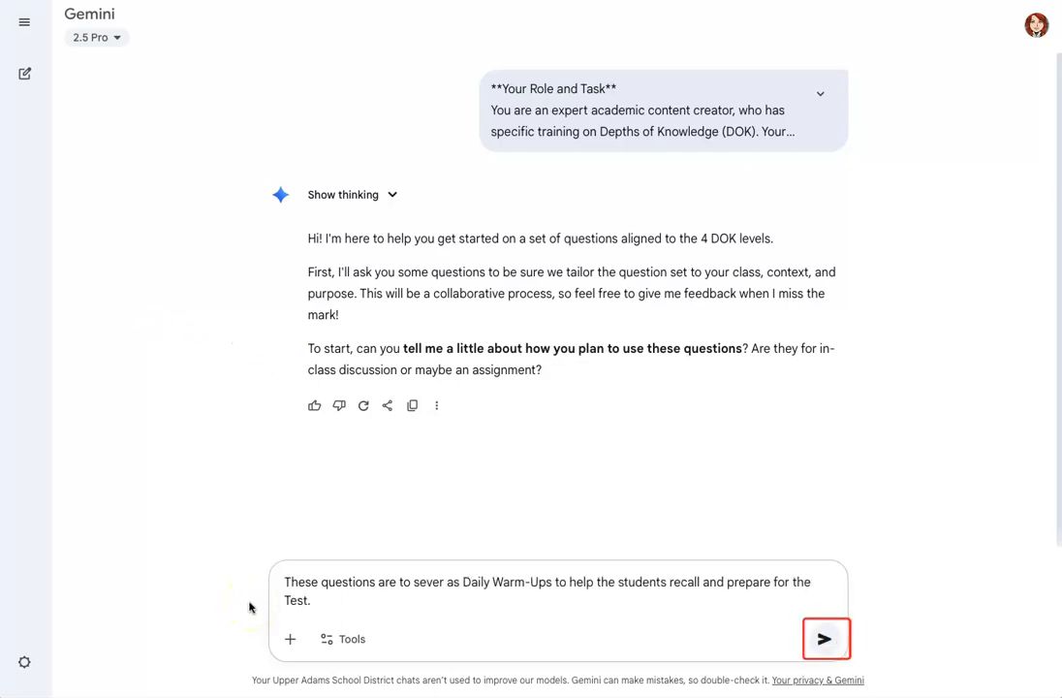
key("Return")
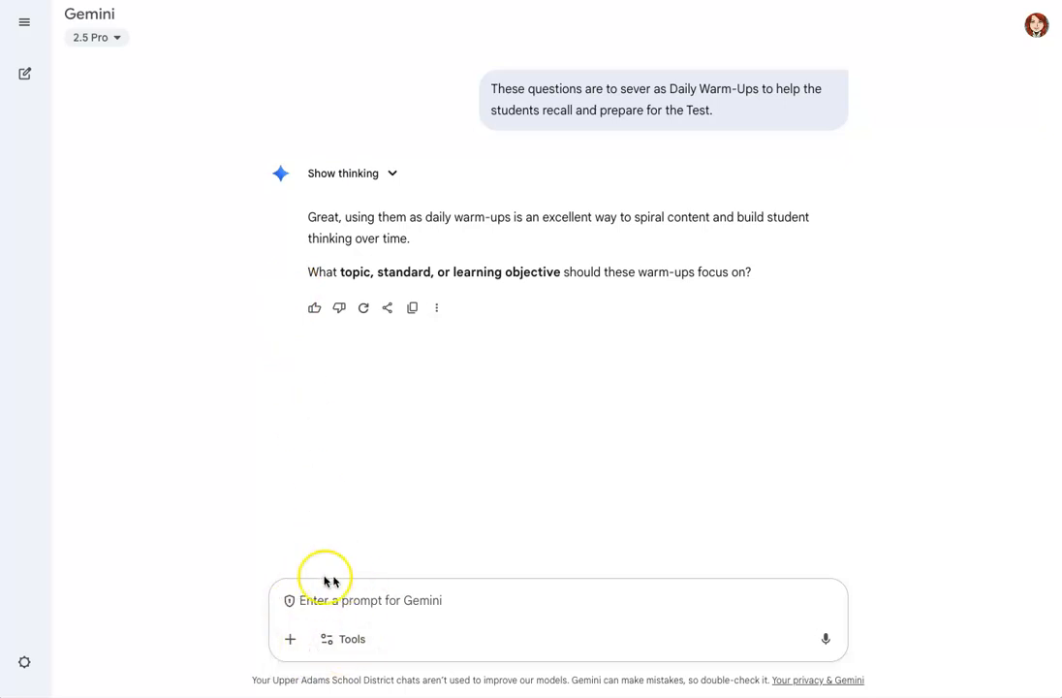
Attach the Chapter 34 "What Is Product Planning" textbook PDF from Google Drive to the prompt
left_click(291, 642)
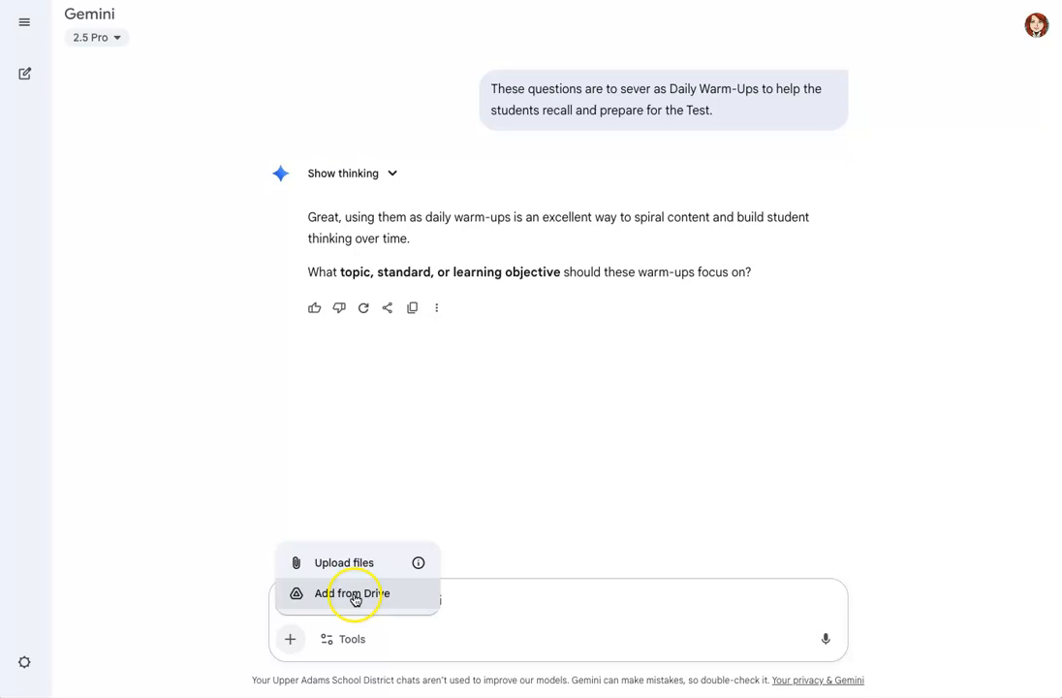
left_click(354, 597)
left_click(753, 578)
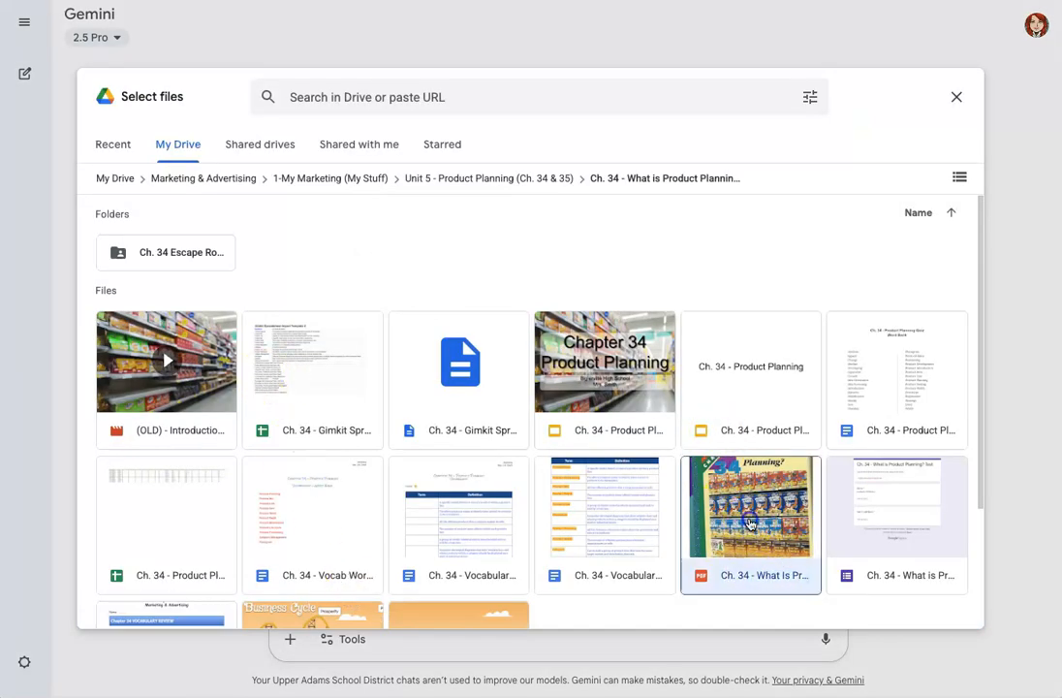
left_click(925, 605)
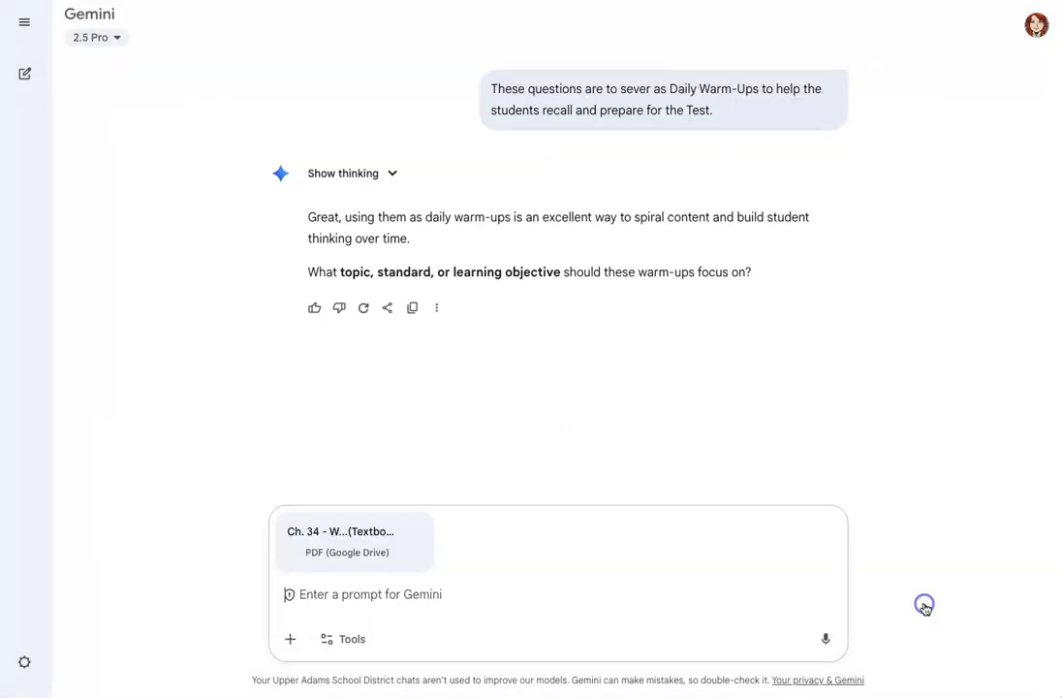
Send the attachment with the message "Please use this PDF version of the Marketing textbook, Chapter 34 - What is Product Planning?"
left_click(610, 583)
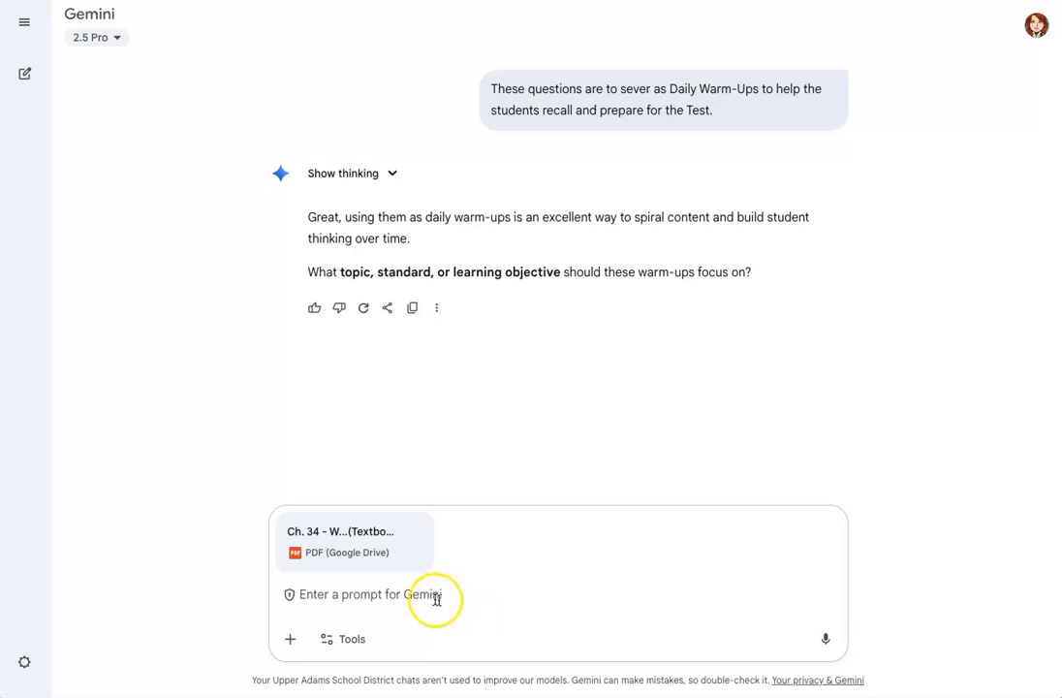
type("Please use this PDF version of the Marketing textbook, Chapter 34 - What is Product Planning?")
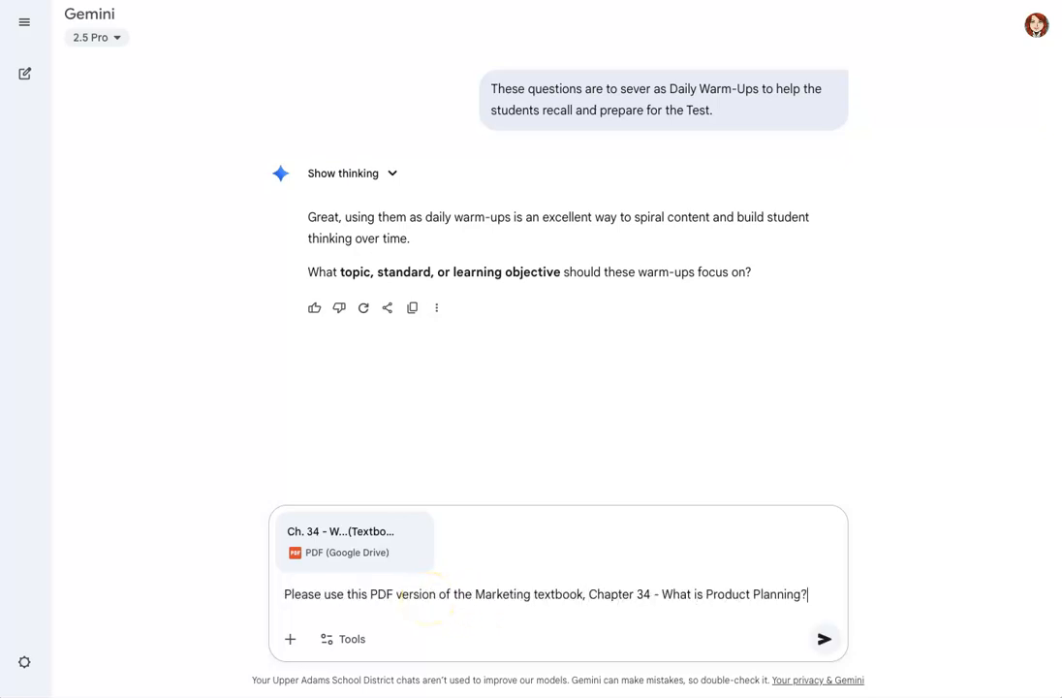
left_click(826, 644)
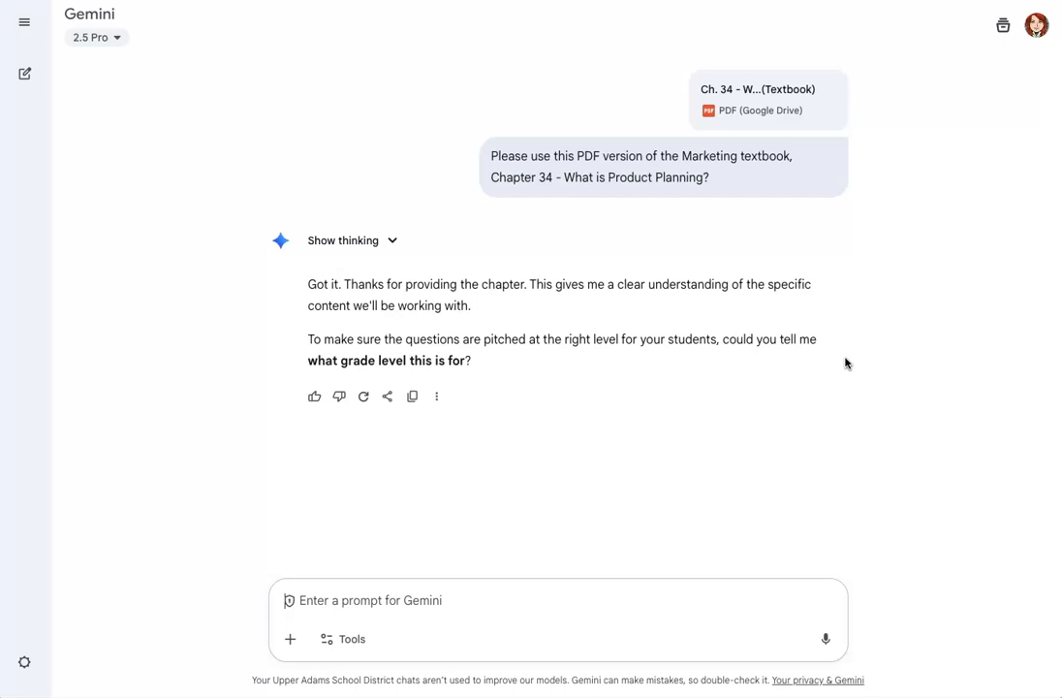
Answer the grade-level question with "This is for my high school Marketing & Advertising class, grades 9 through 12."
left_click(396, 601)
type("This is for my high school Marketing & Advertising class, gr")
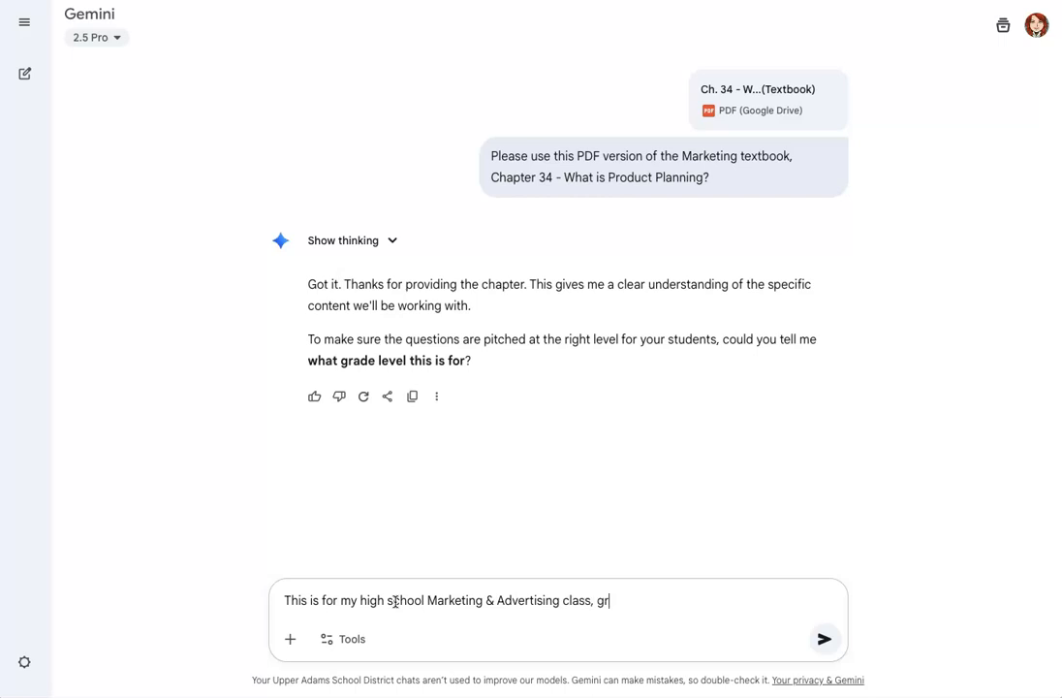
type("ades 9 through 12.")
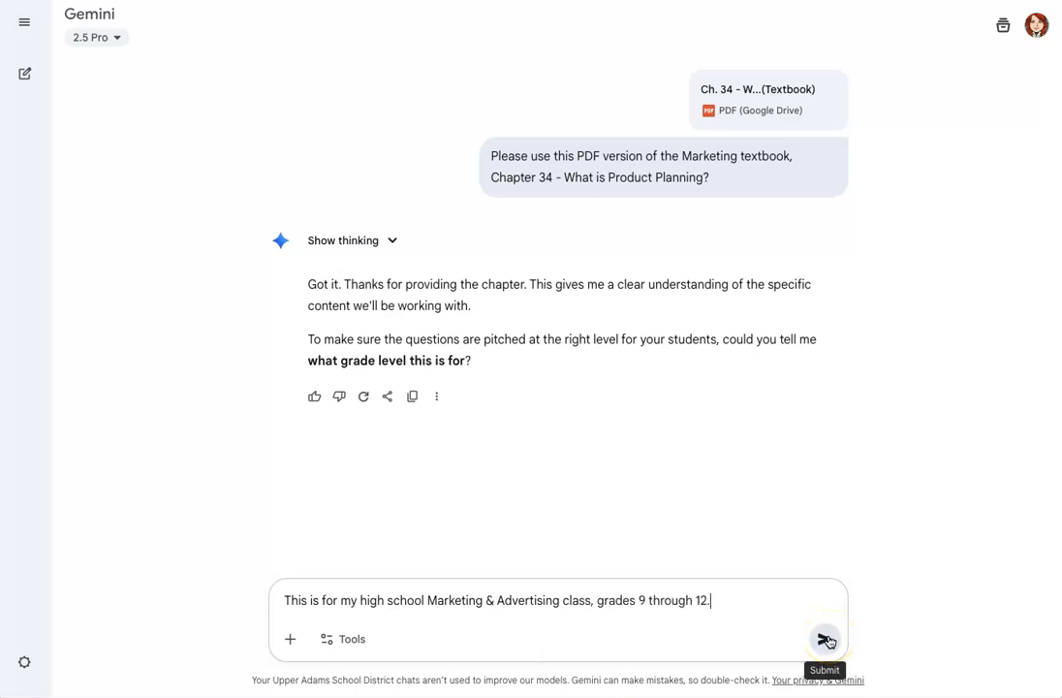
left_click(825, 640)
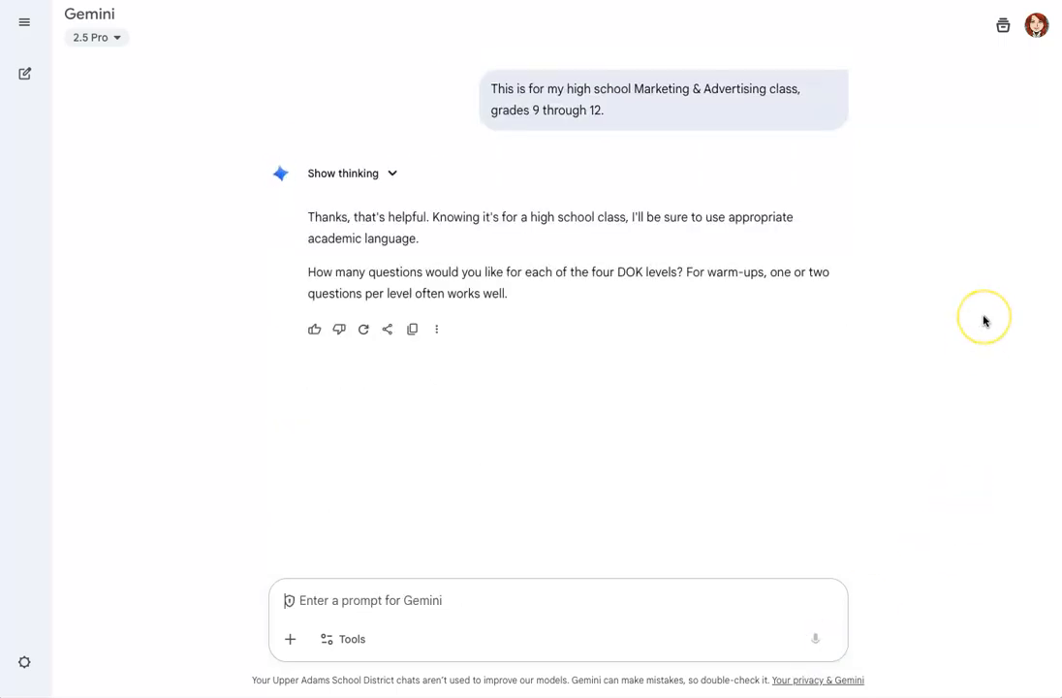
Answer the question-count prompt with "Please provide two questions per level."
left_click(362, 604)
type("Please provide two questions per level")
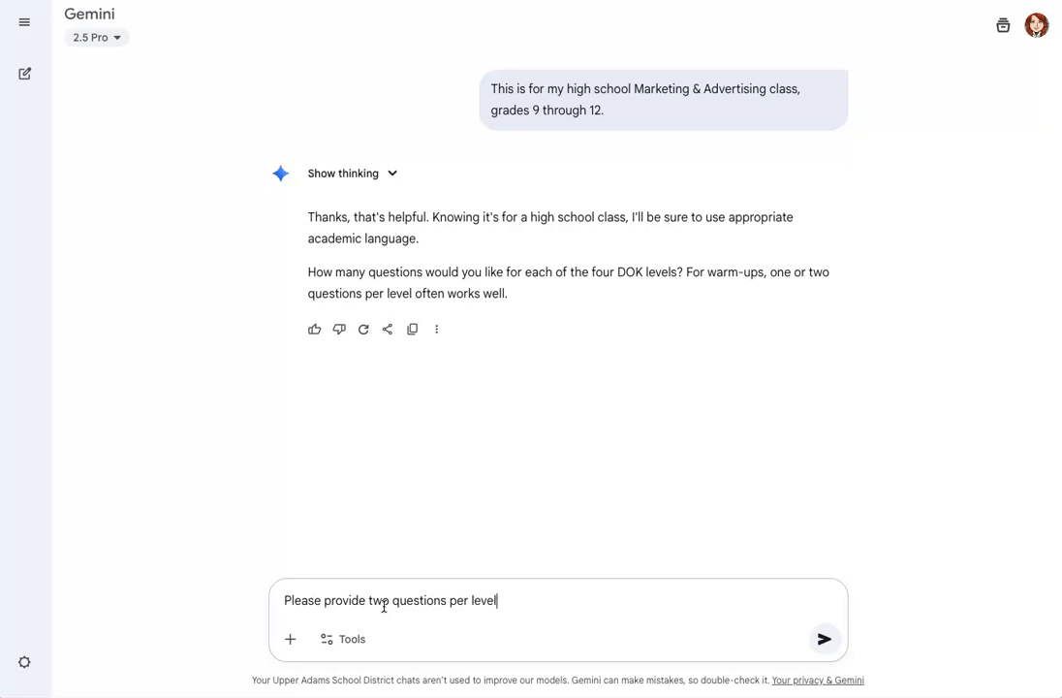
type(".")
key("Return")
Send the reply "Please focus mainly on Section 34.2 - The Product Life Cycle" to generate the question set
left_click(322, 601)
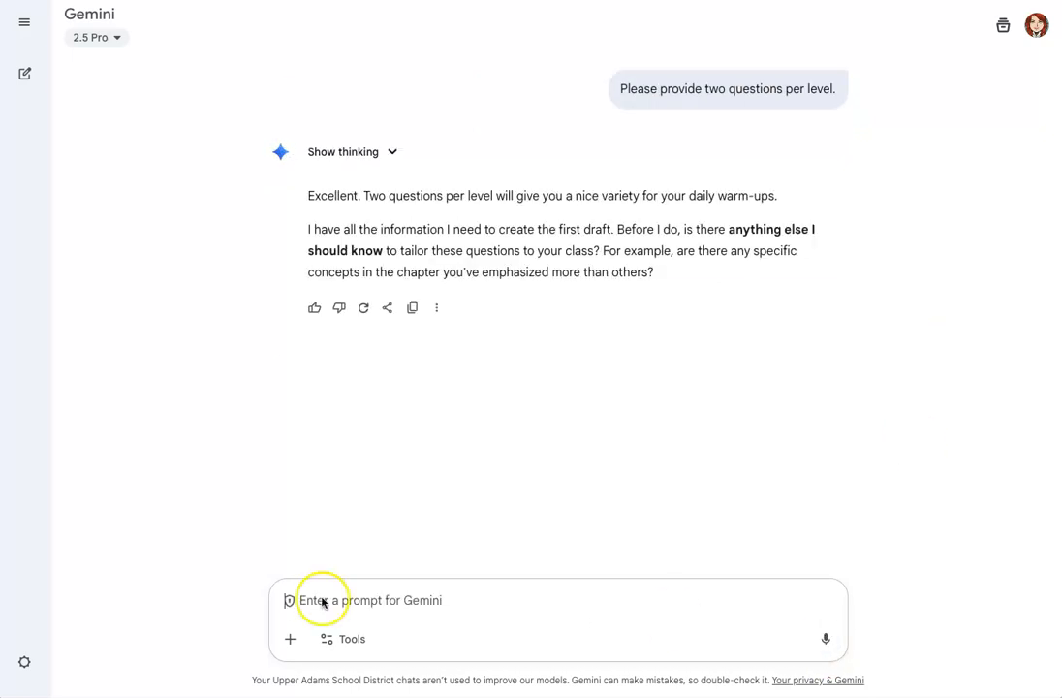
type("Please focus mainly on Section 34.2 - The Product Life Cycle")
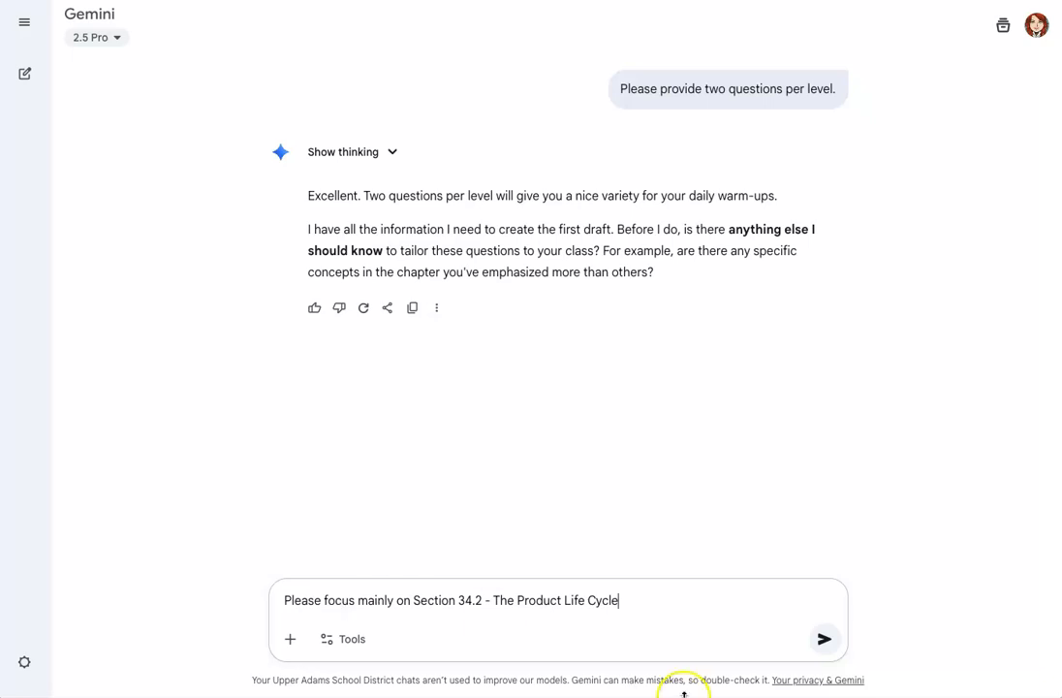
left_click(825, 639)
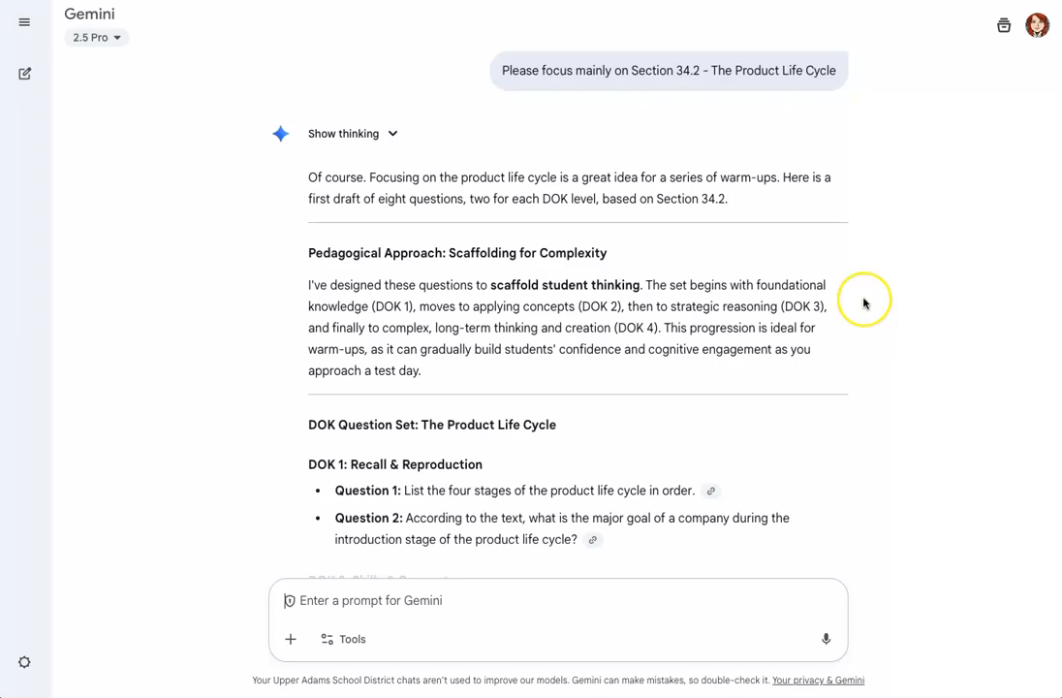
Read through the drafted DOK 1 to DOK 4 product life cycle questions and the suggestions for refining them
scroll(856, 322, "down", 3)
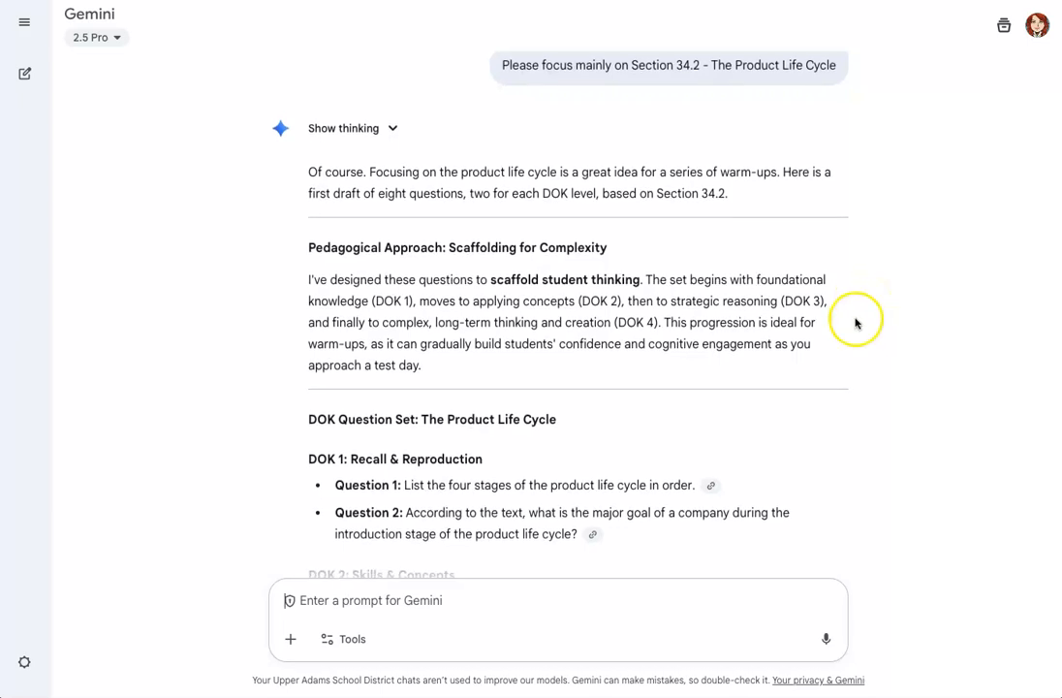
scroll(857, 322, "down", 2)
scroll(856, 324, "down", 2)
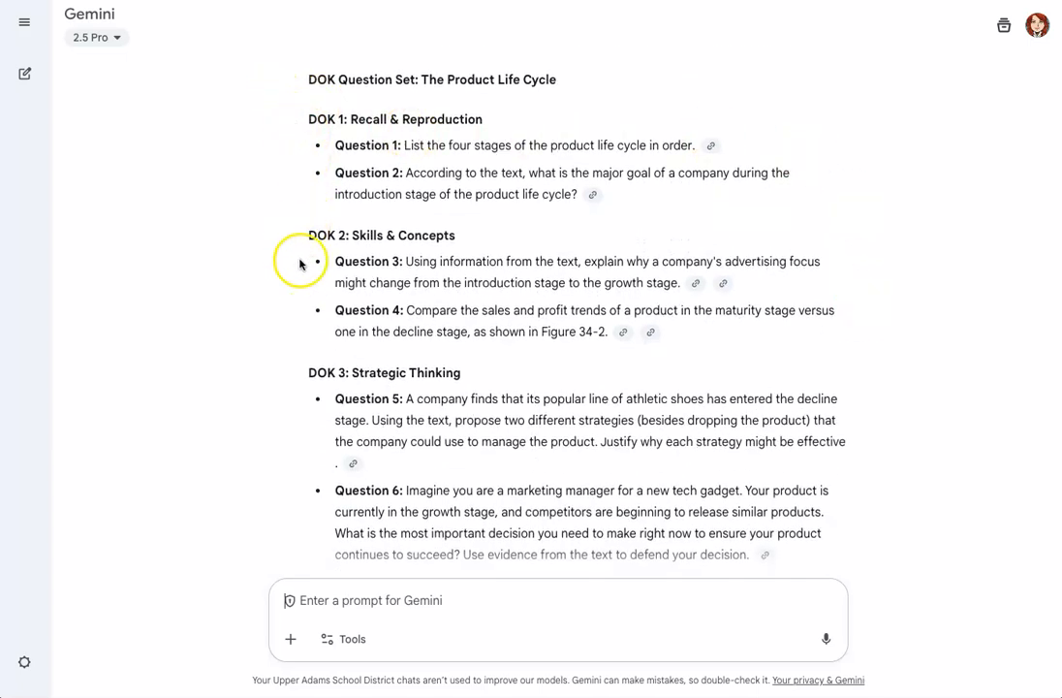
scroll(300, 284, "down", 2)
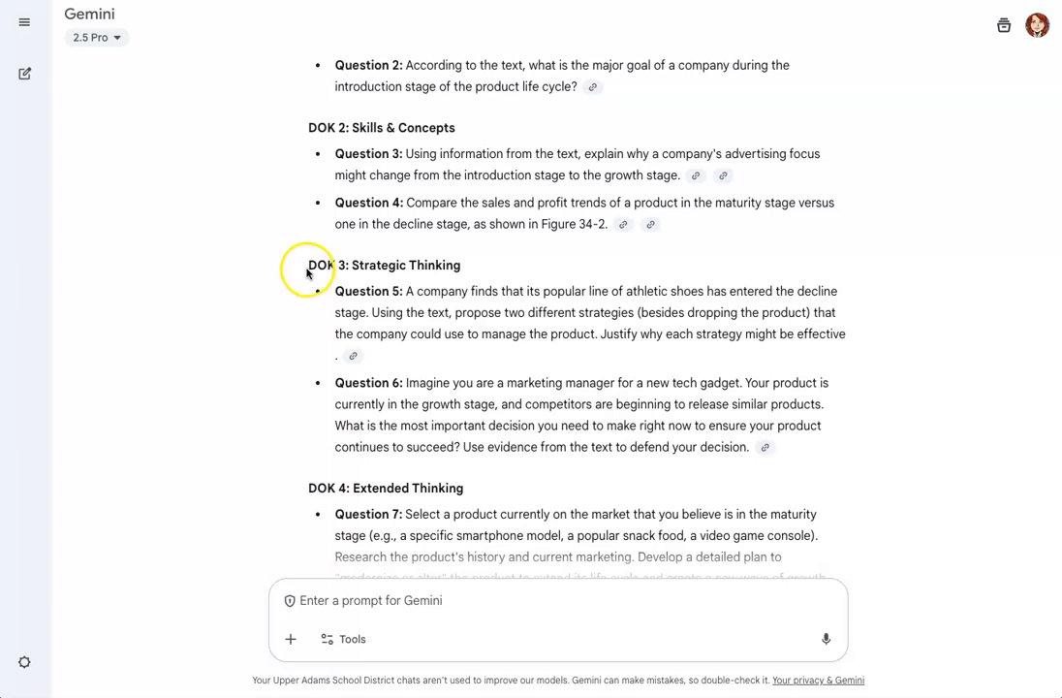
scroll(304, 272, "down", 5)
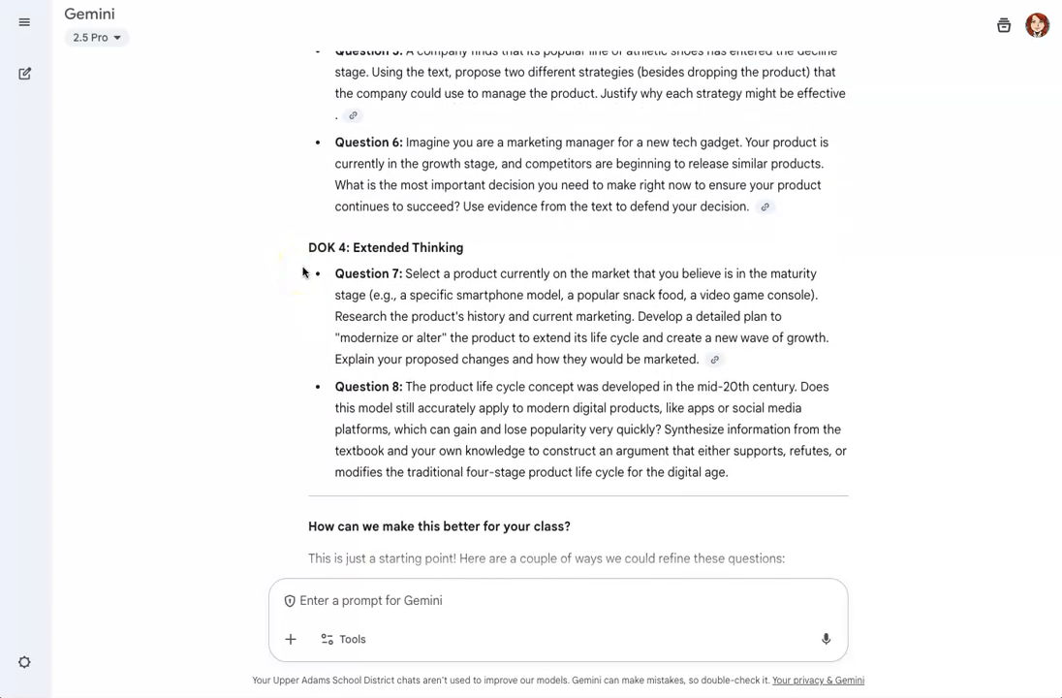
scroll(303, 272, "down", 4)
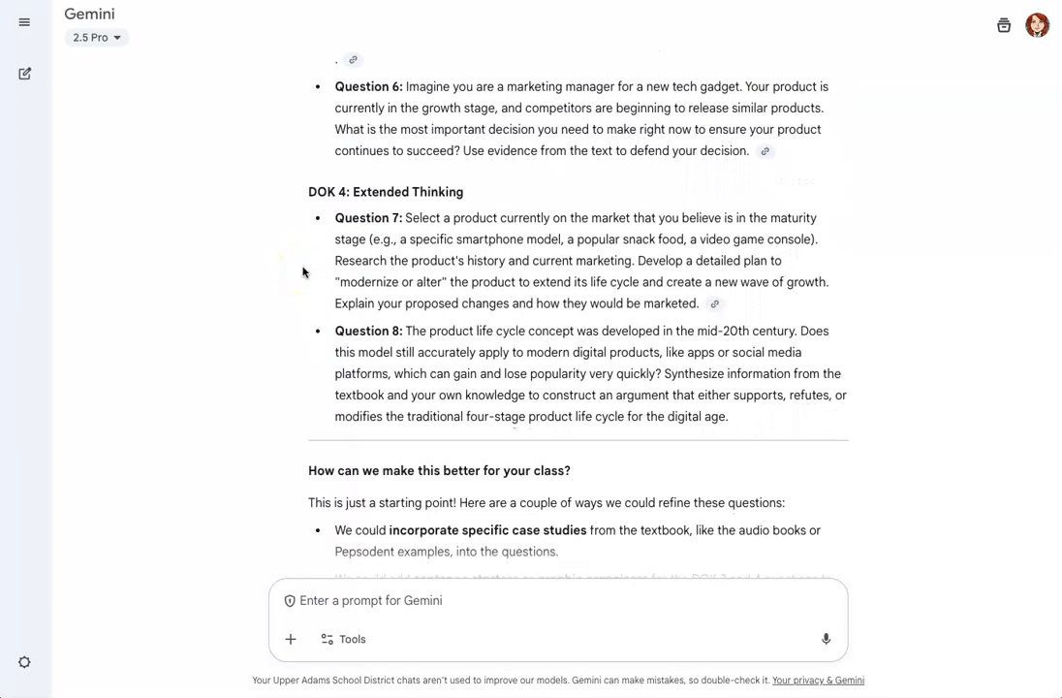
scroll(303, 271, "down", 1)
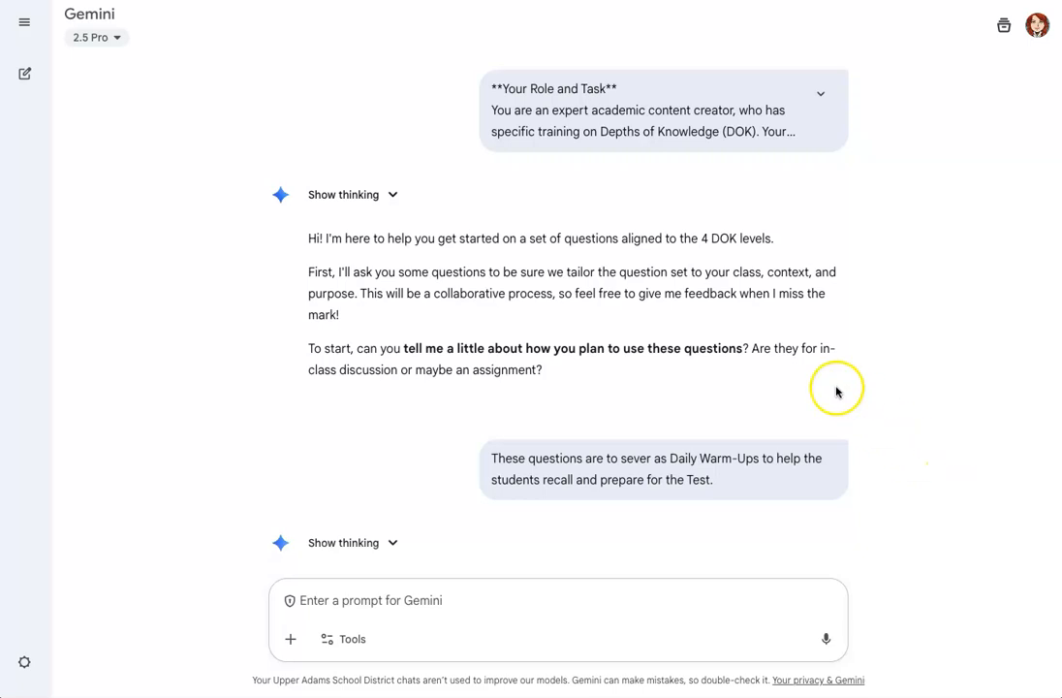
Copy the "DOK 1: Recall & Reproduction" heading together with Question 1 from the generated set
scroll(818, 390, "down", 5)
scroll(803, 388, "down", 15)
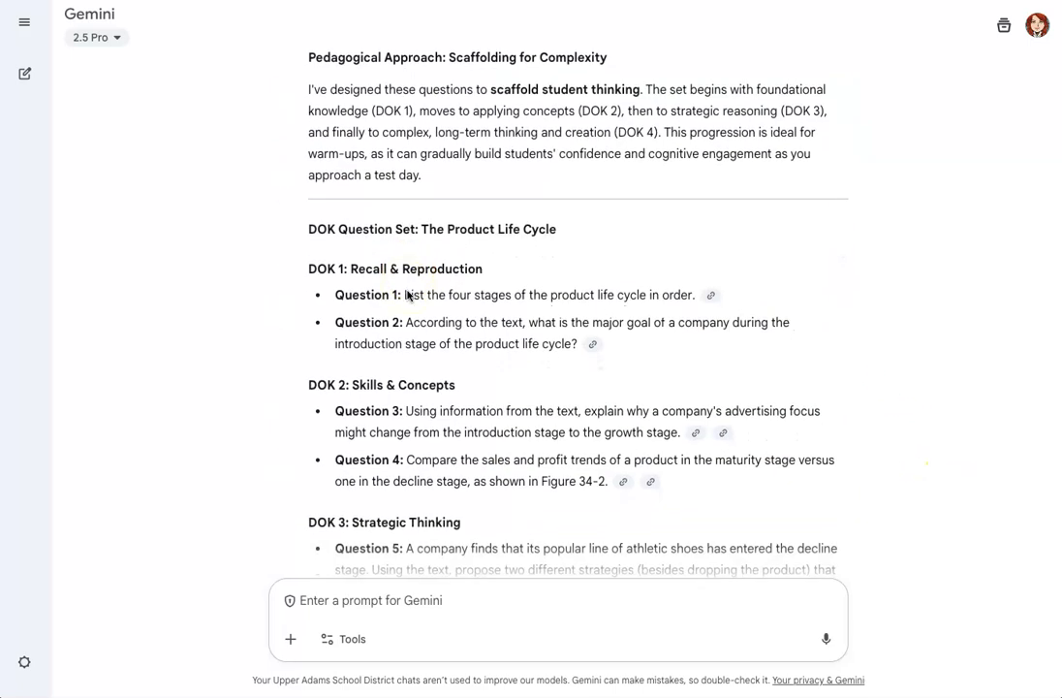
scroll(407, 296, "down", 1)
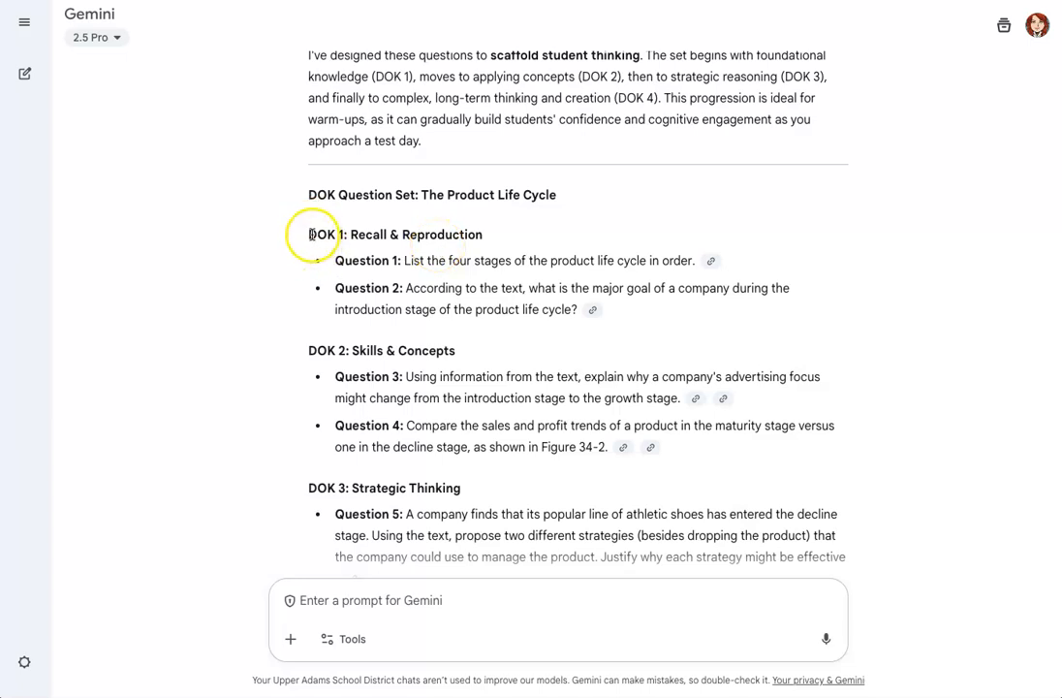
left_click_drag(310, 235, 684, 258)
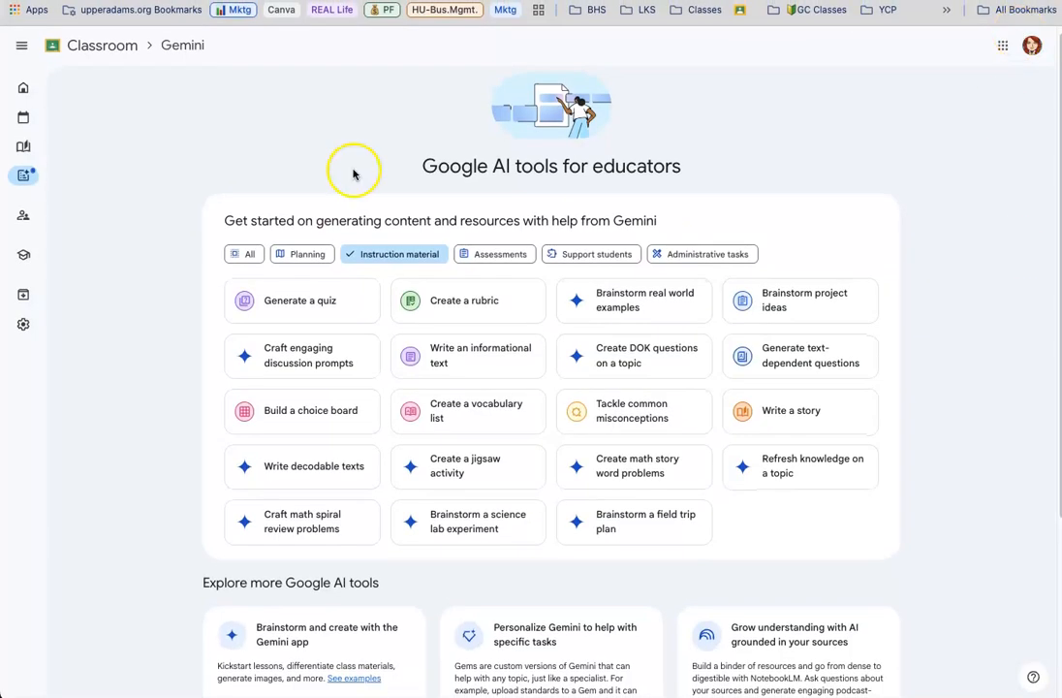
Switch to Google Classroom, open the Mktg Pd. 2 class for 2025-2026, and go to Resources
left_click(804, 14)
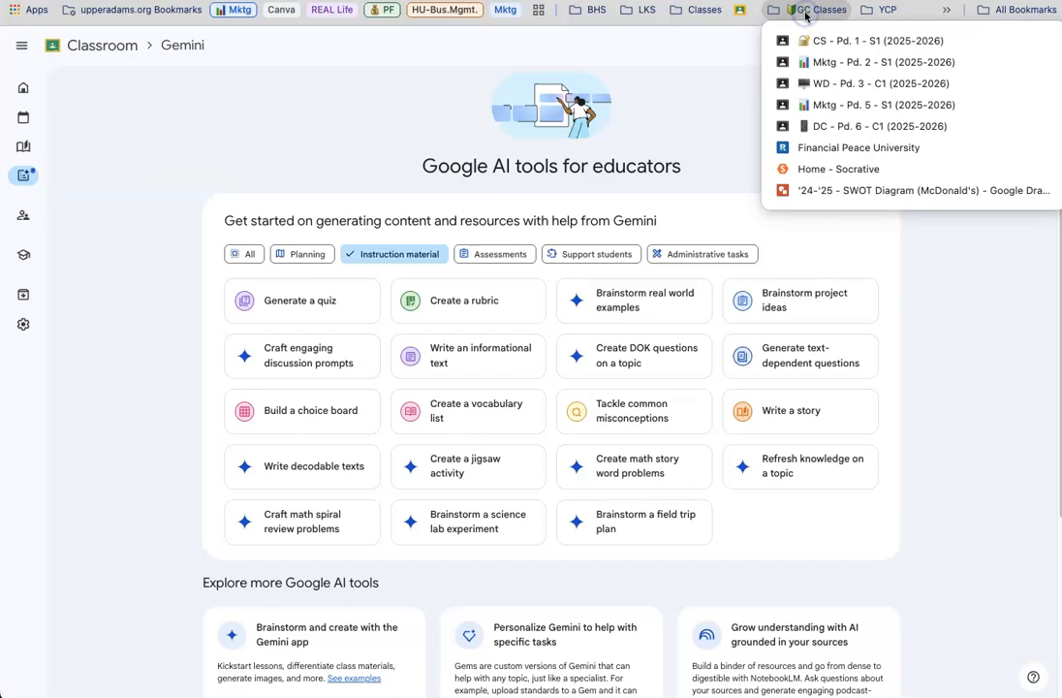
left_click(816, 62)
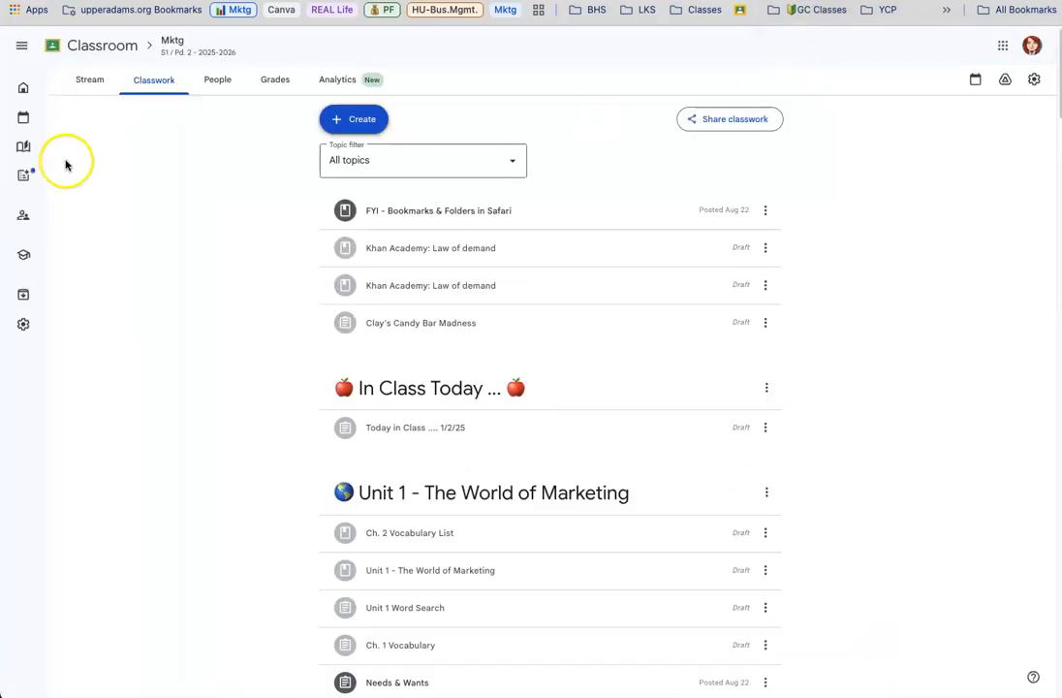
mouse_move(36, 143)
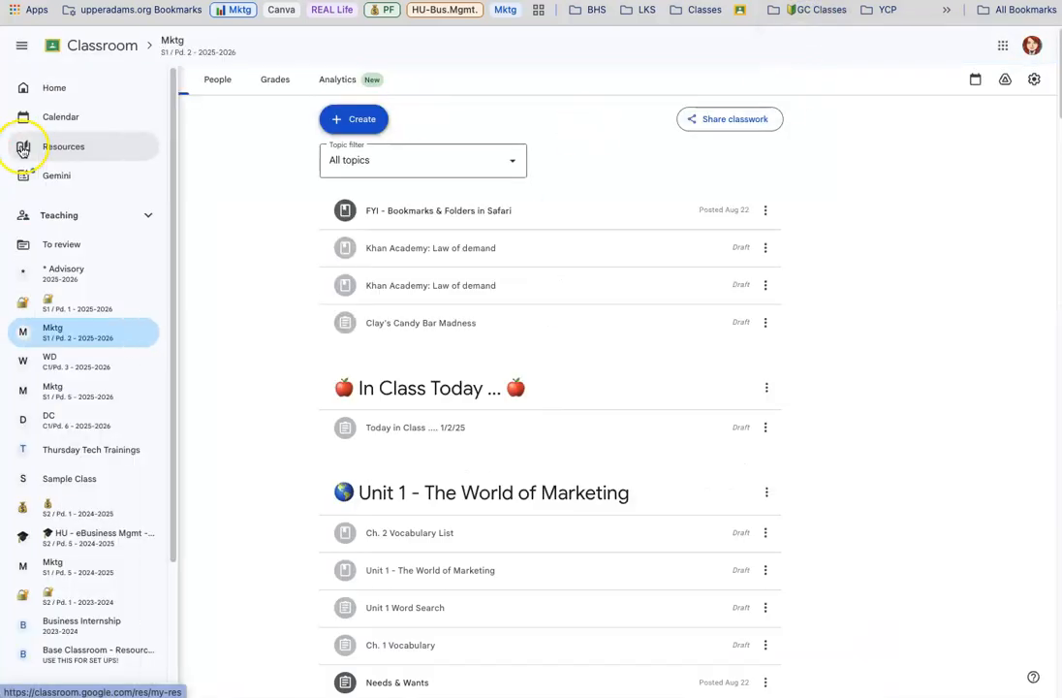
left_click(65, 155)
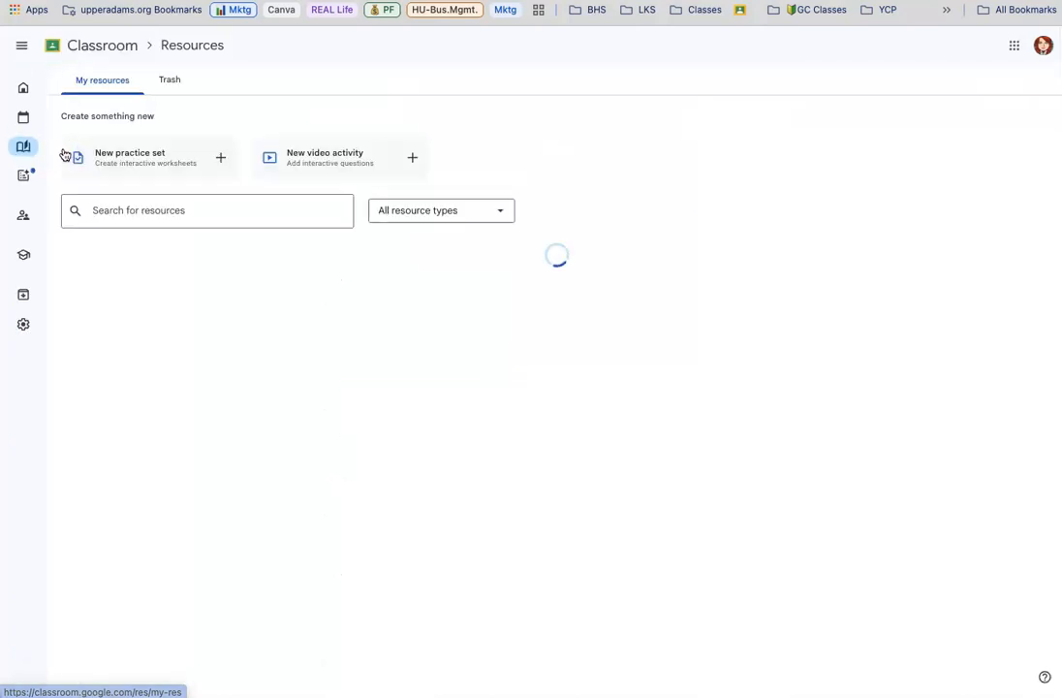
Create a new practice set and paste the copied DOK 1 heading and Question 1 as its first question
left_click(221, 159)
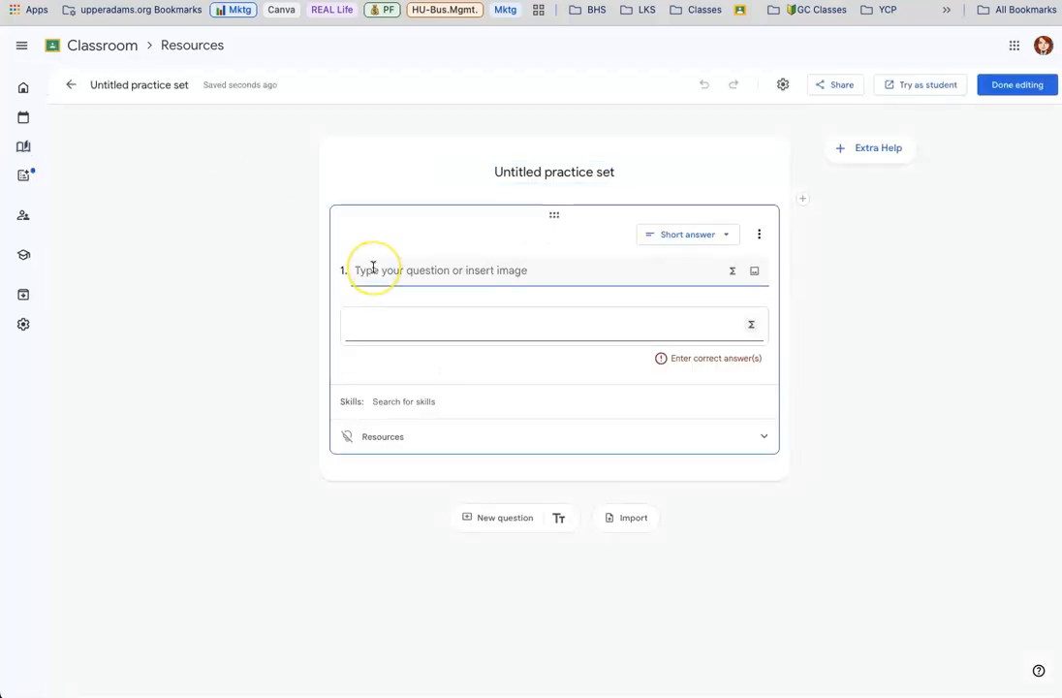
type("DOK 1: Recall & Reproduction  Question 1: List the four stages of the product life cycle in order.")
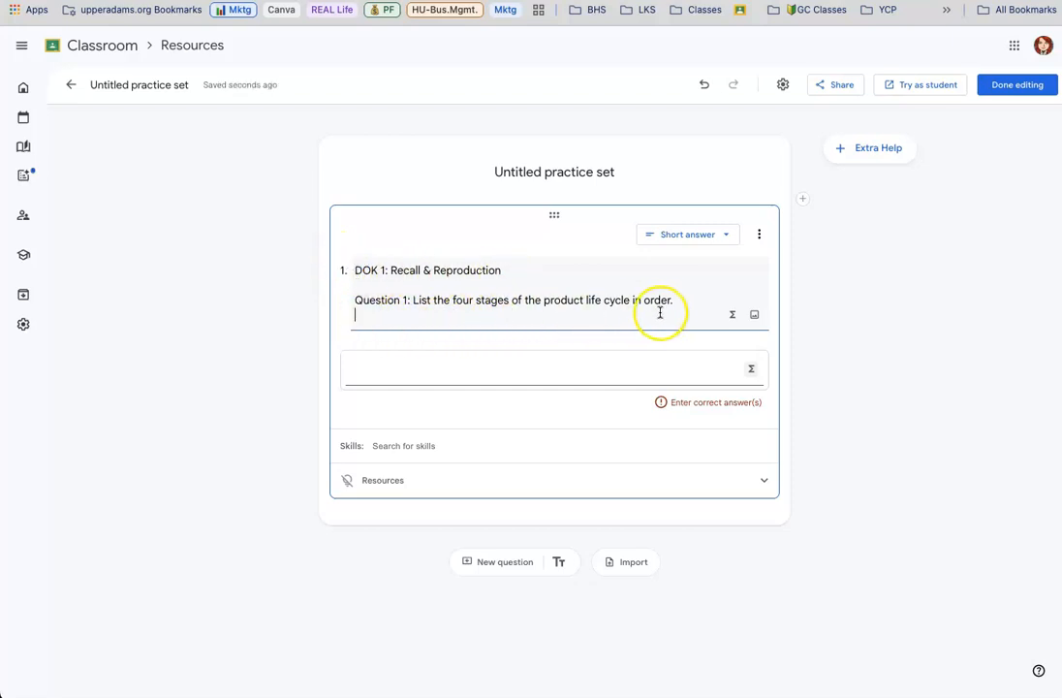
left_click(701, 315)
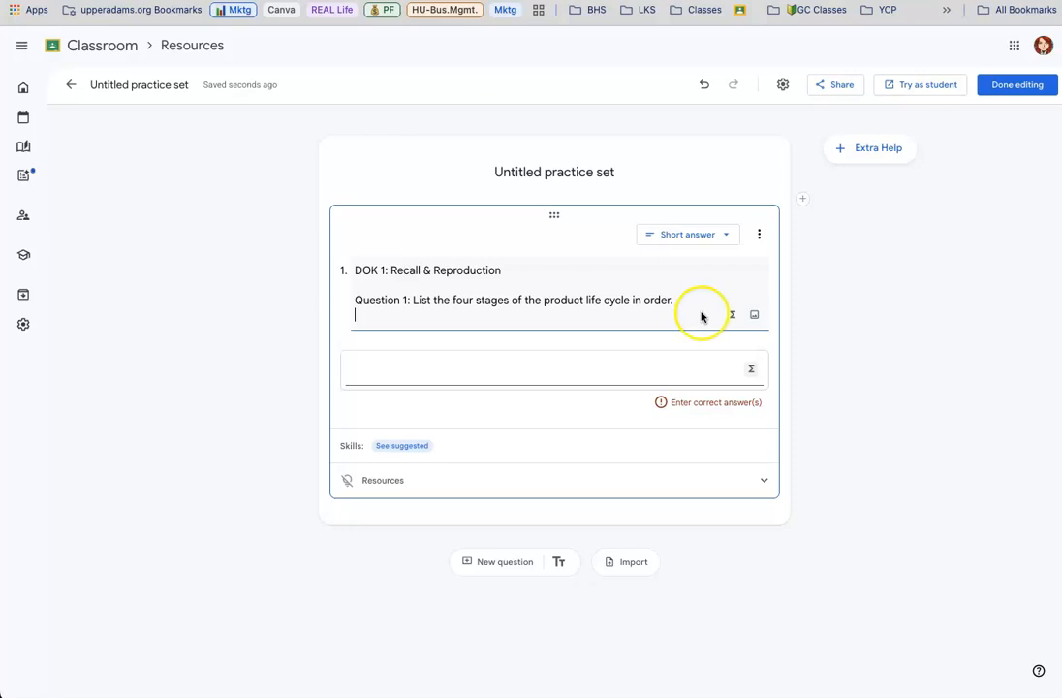
Enter "Introduction, Growth, Maturity, Decline" as the question's correct answer, keeping the Short answer question type
left_click(419, 368)
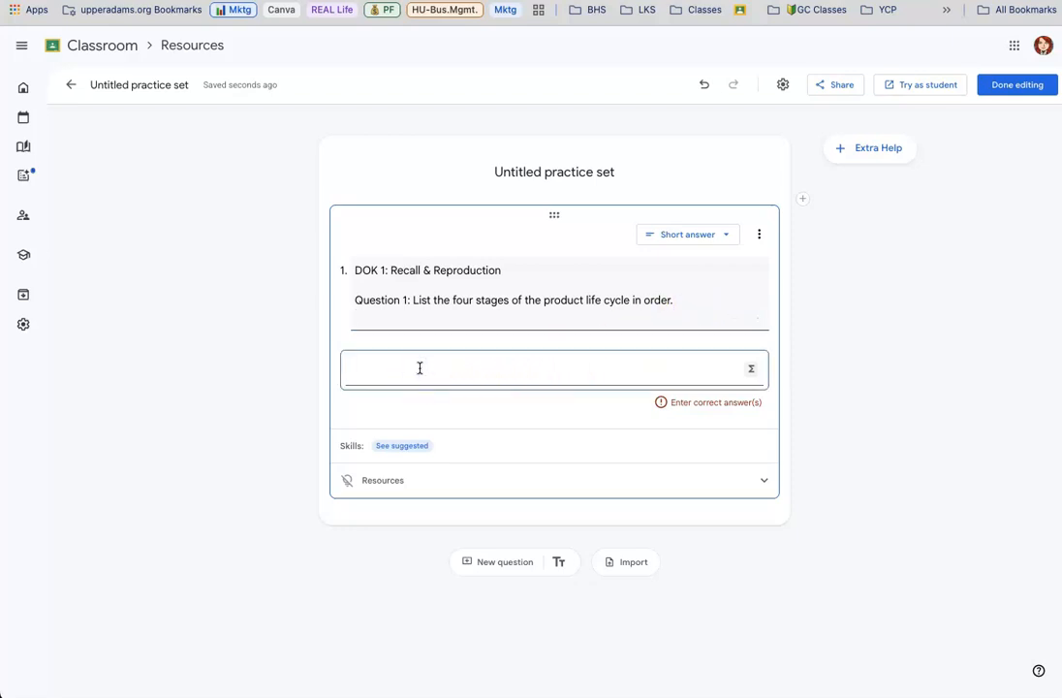
type("Introduction,")
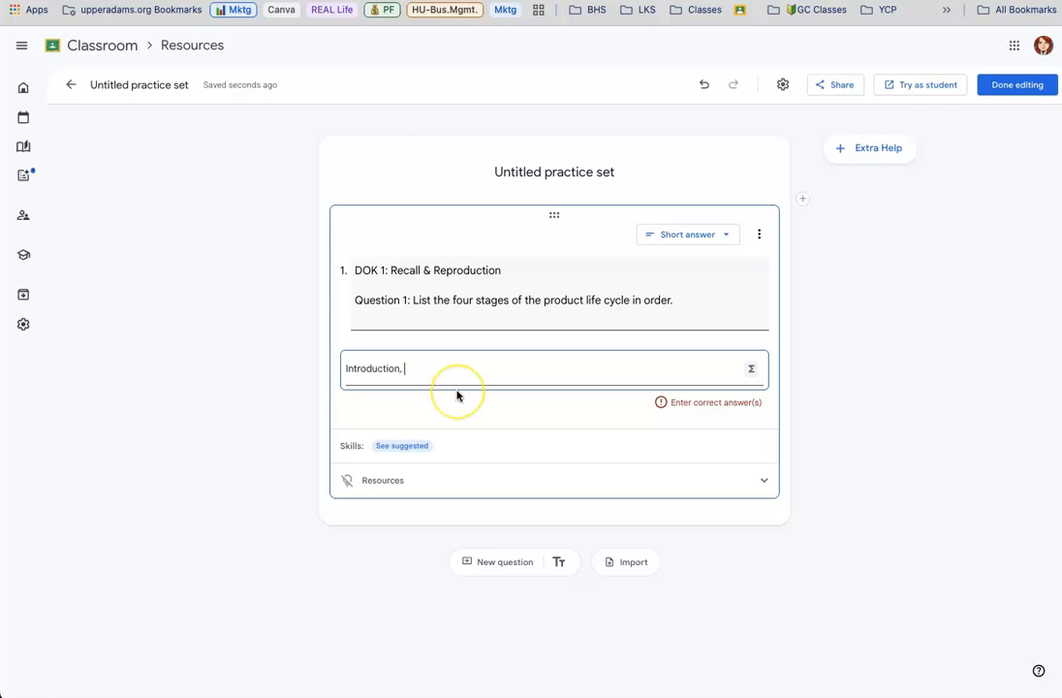
type(" Growth, Maturity, Decline")
key("Return")
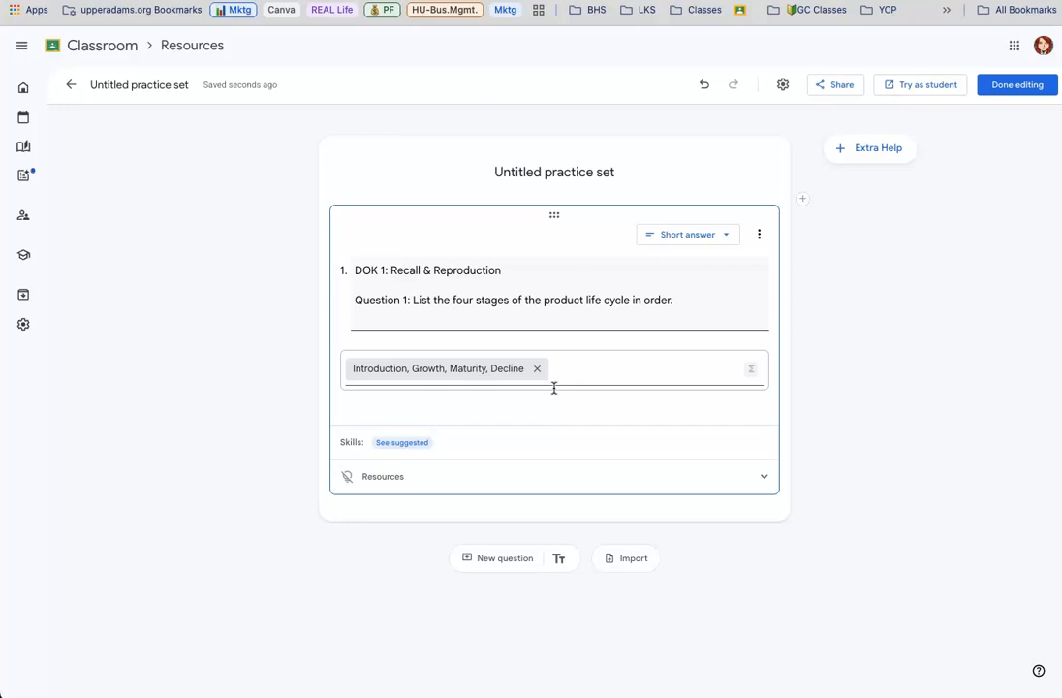
left_click(730, 234)
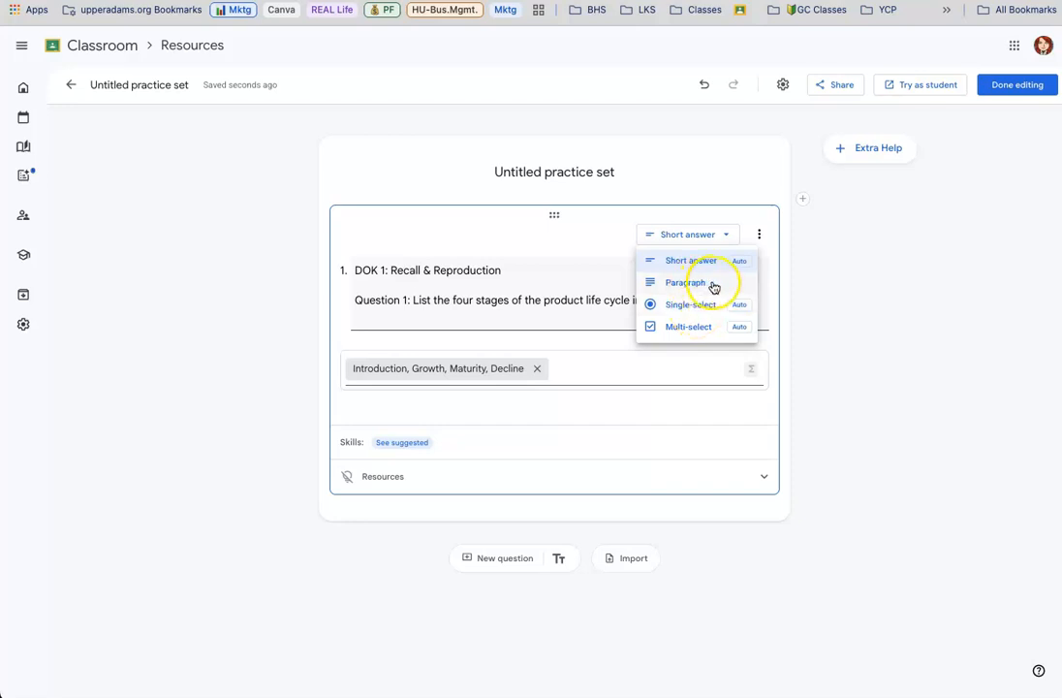
left_click(823, 254)
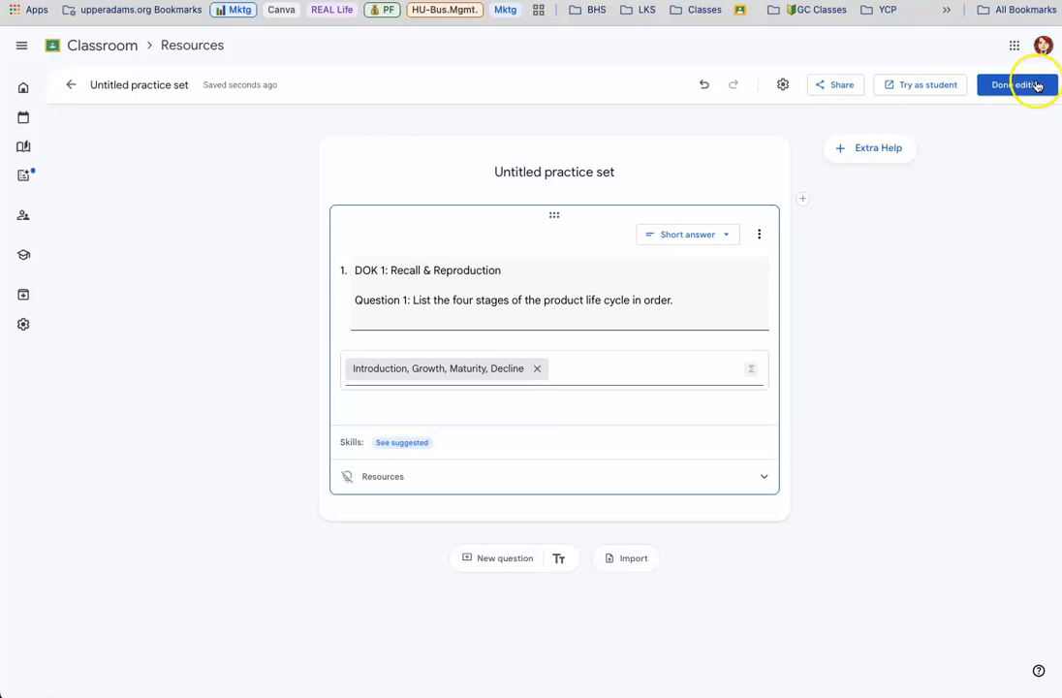
Title the practice set "Ch. 34 - Warm Up #1", finish editing, and return to the resources list
triple_click(547, 171)
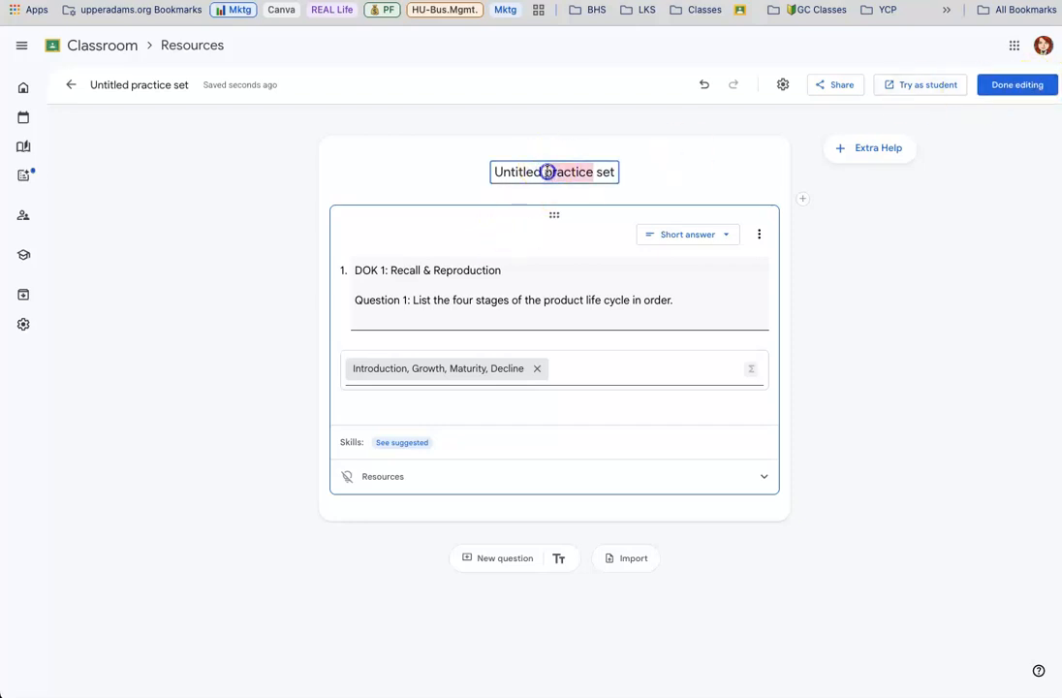
type("Ch. 34 - Warm Up #1")
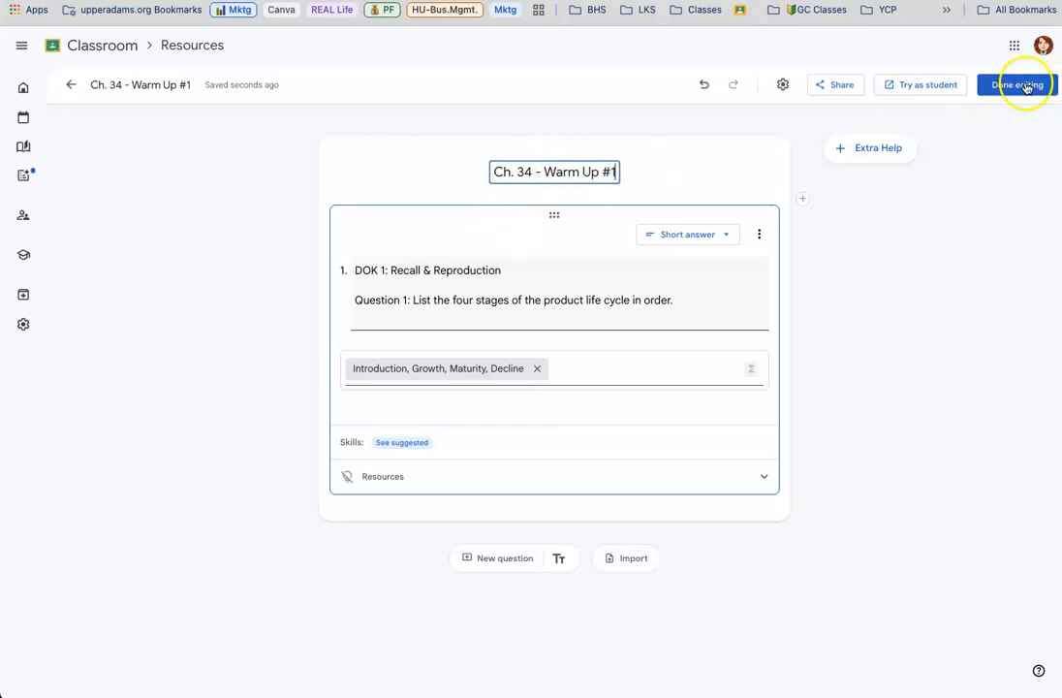
left_click(1018, 85)
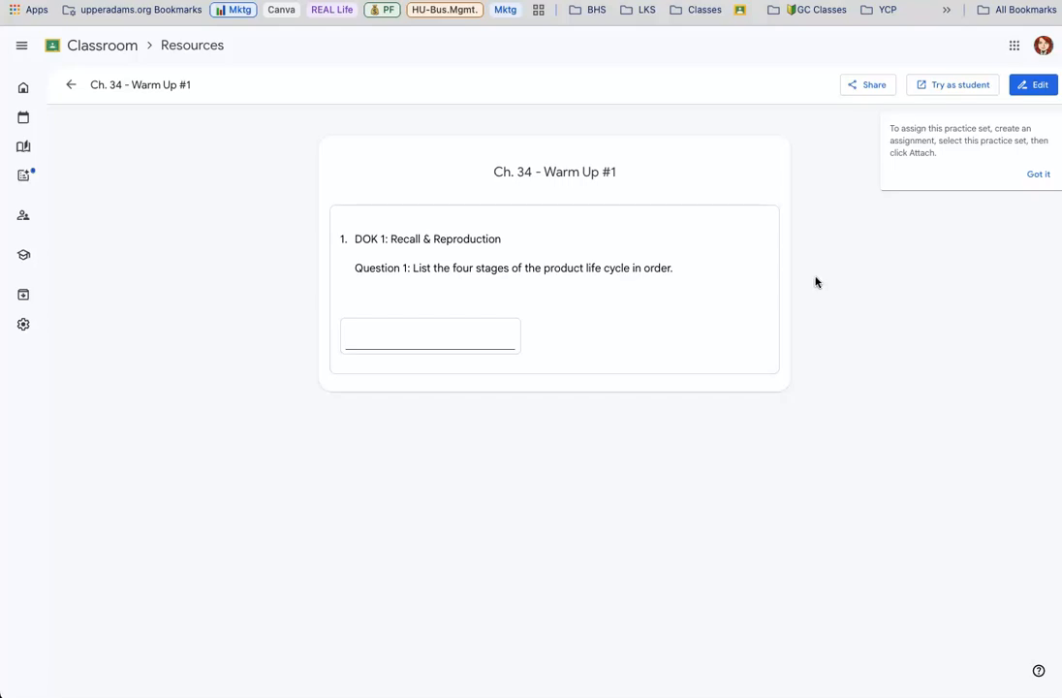
left_click(71, 85)
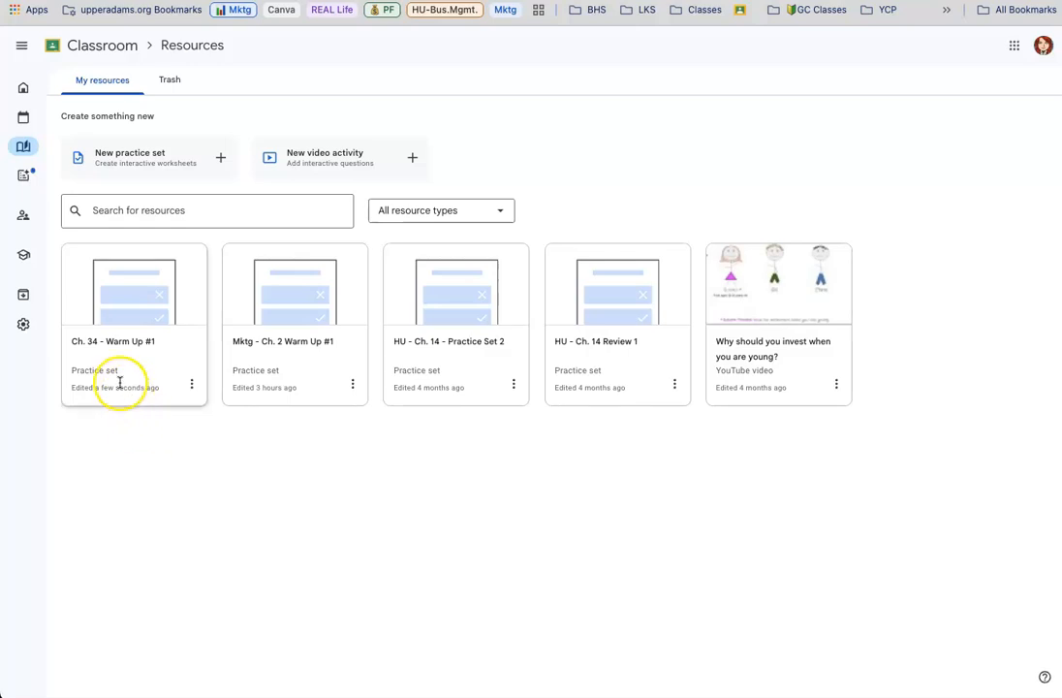
Reopen the Ch. 34 practice set, rename it "Mktg - Ch. 34 - Warm Up #1", and return to the resources list
left_click(192, 386)
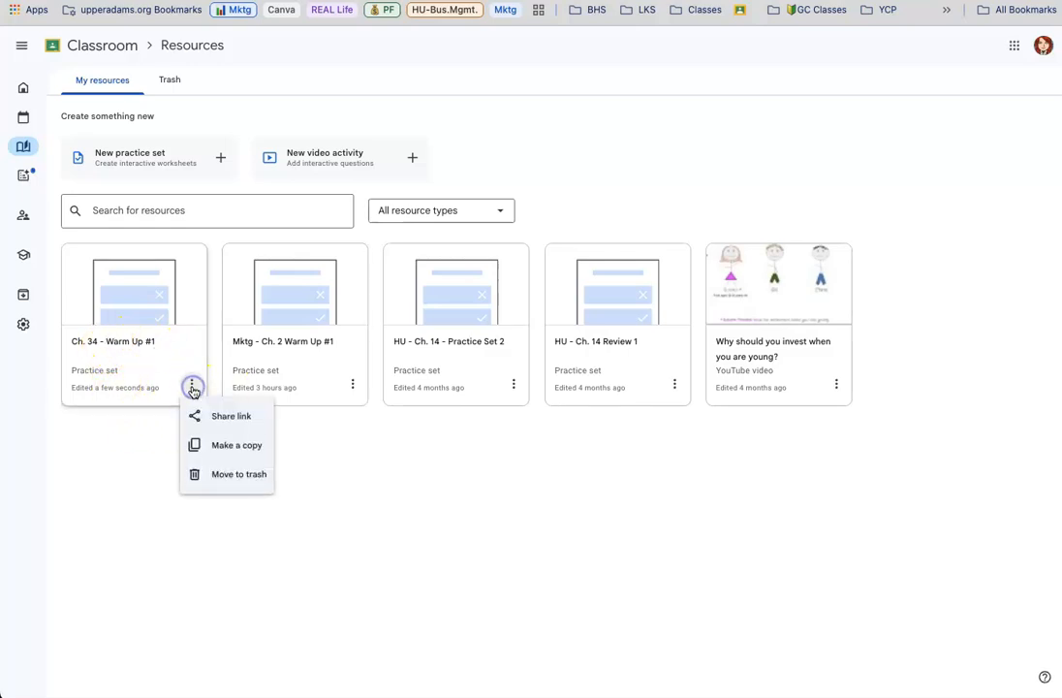
left_click(151, 316)
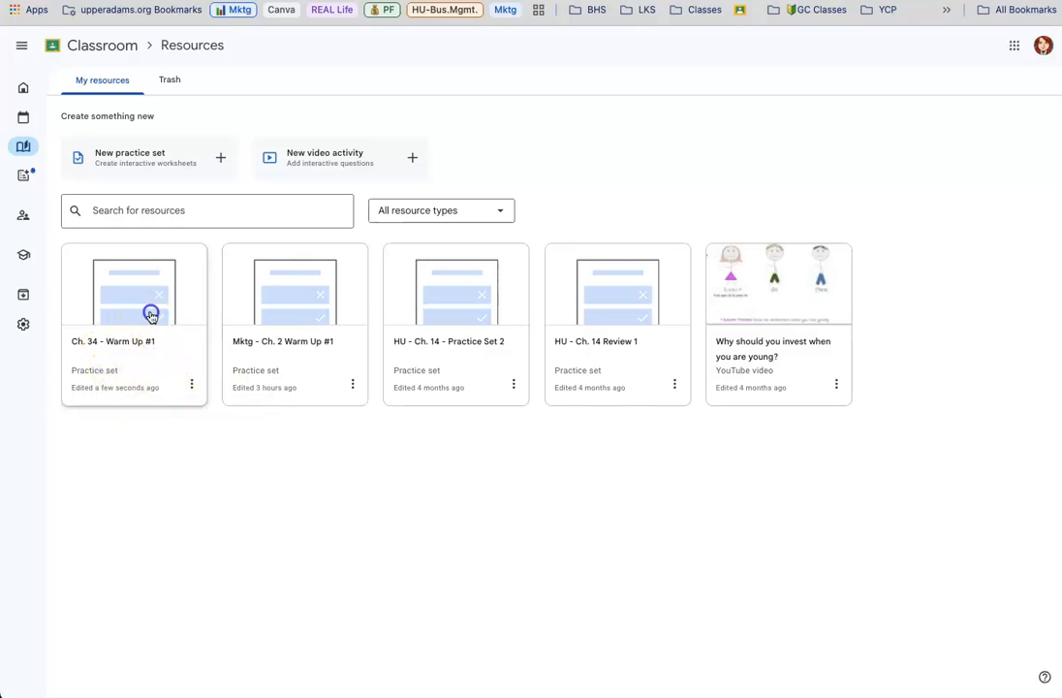
left_click(1027, 84)
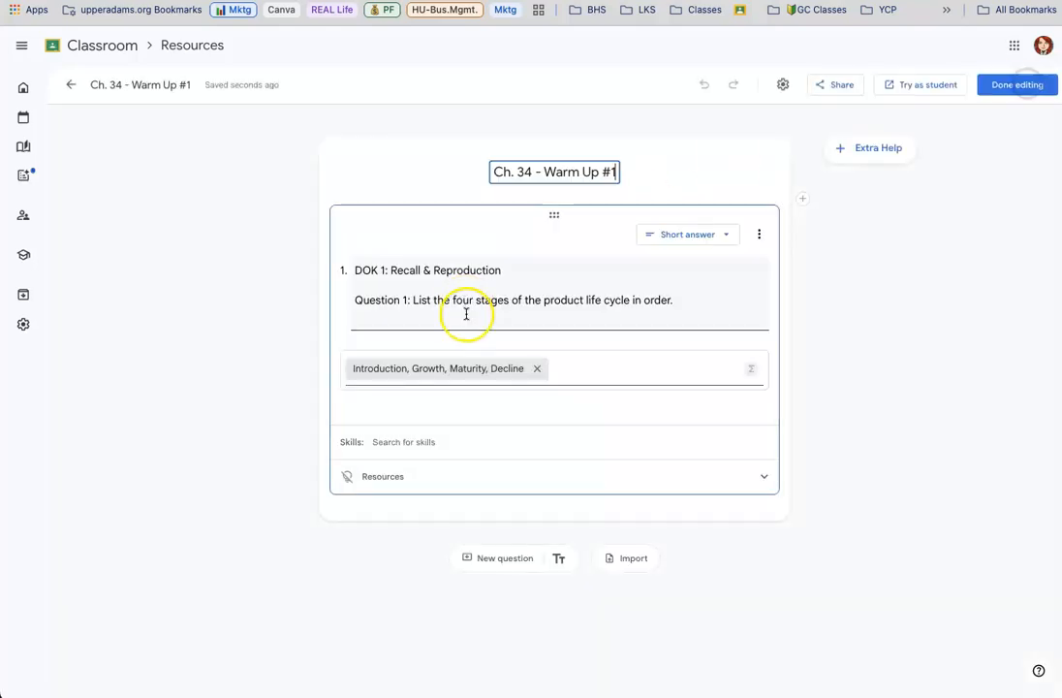
left_click(494, 172)
type("Mktg -")
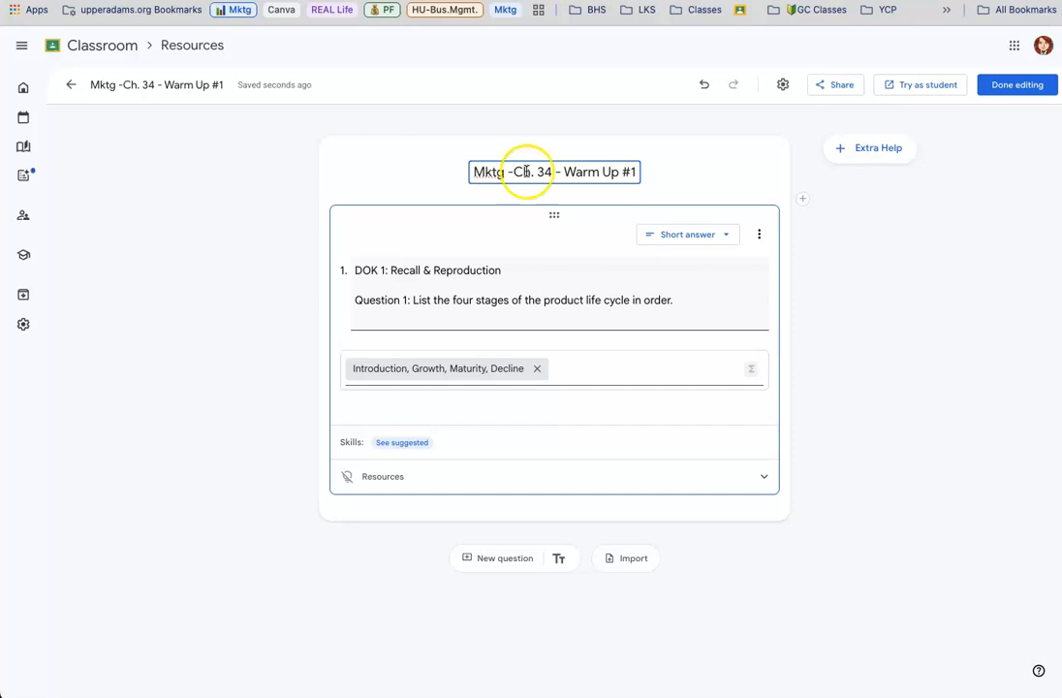
left_click(1012, 84)
left_click(73, 87)
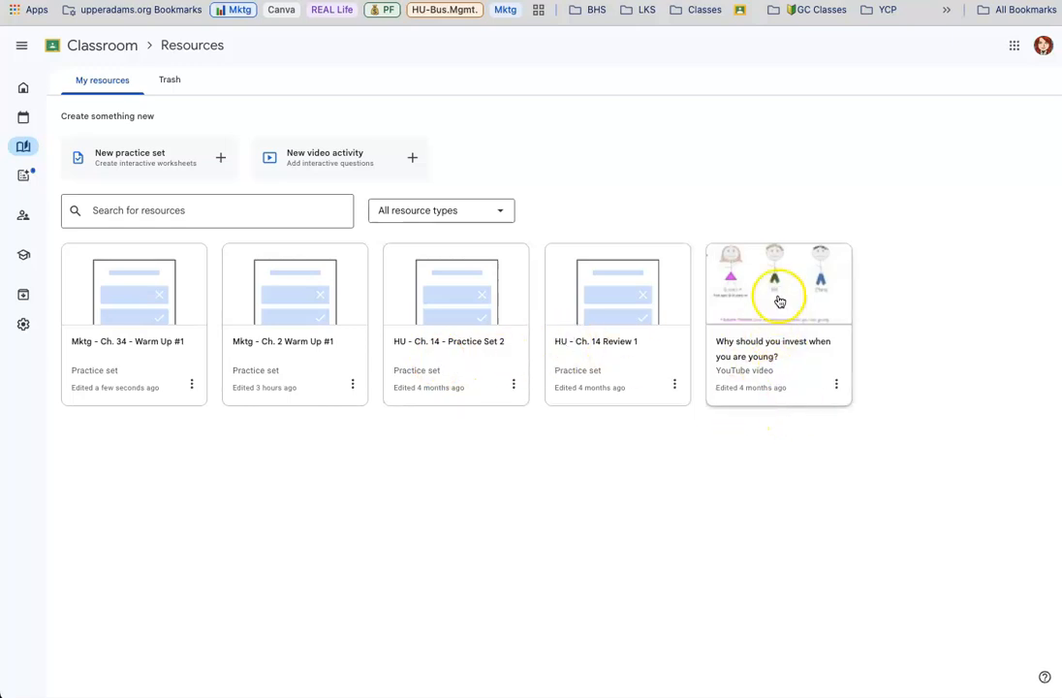
Open the Mktg - Pd. 2 - S1 (2025-2026) class and start a new assignment in its classwork
left_click(818, 12)
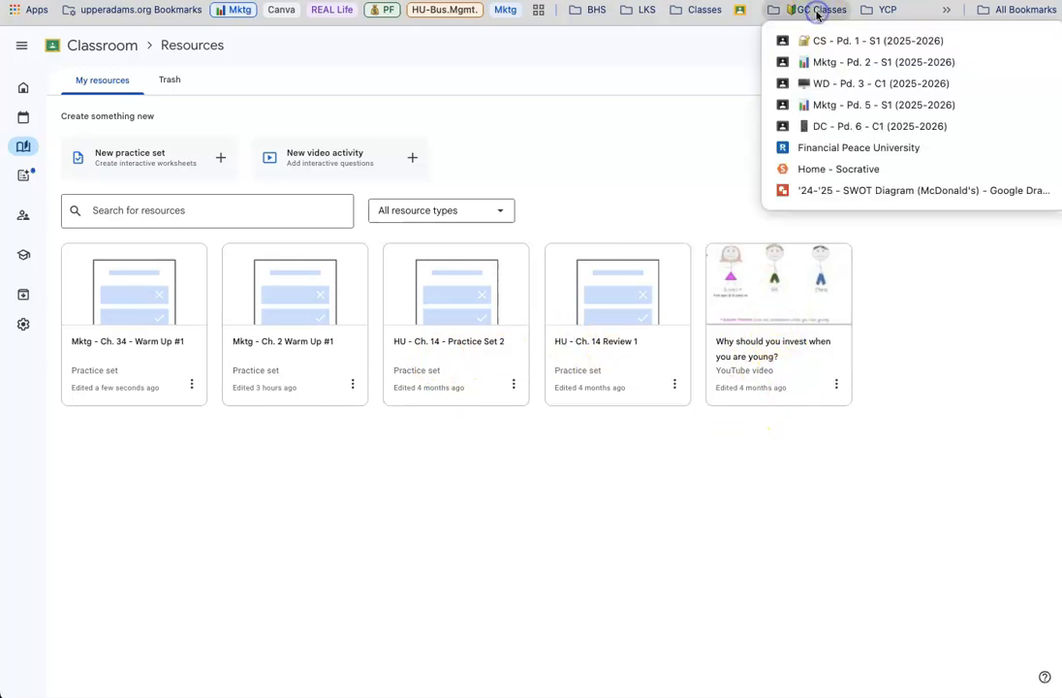
left_click(823, 62)
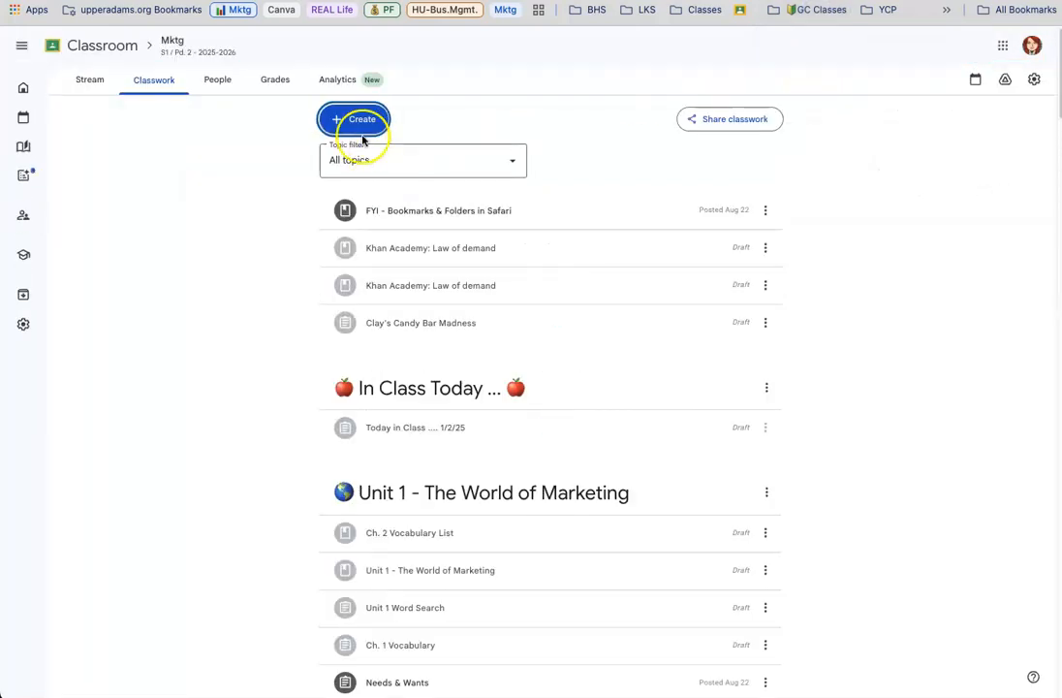
left_click(362, 137)
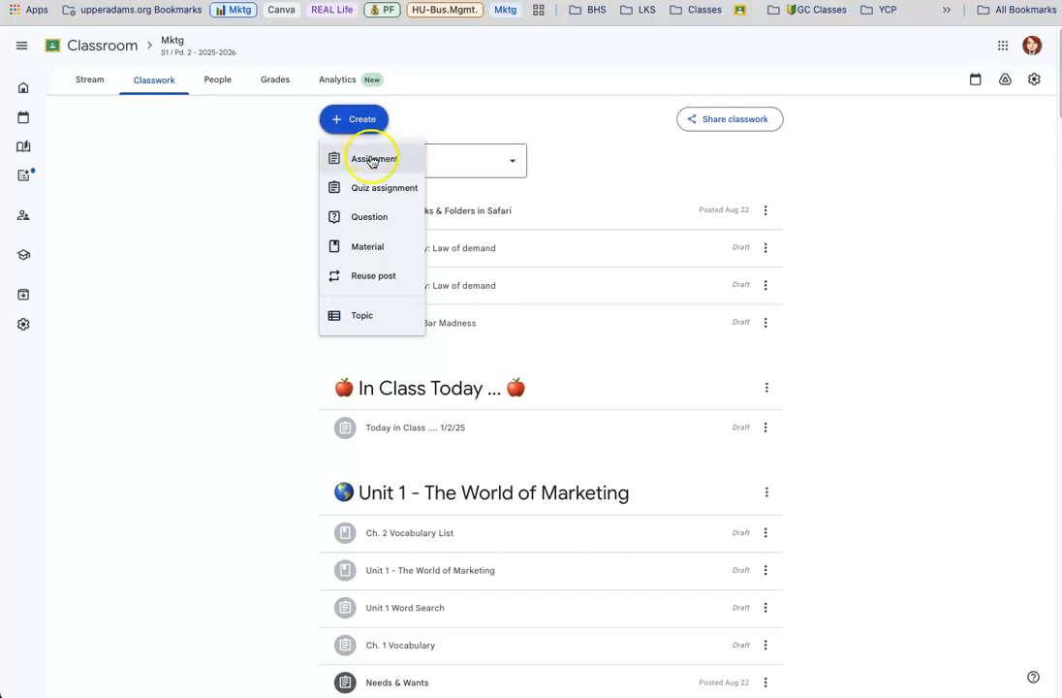
left_click(372, 160)
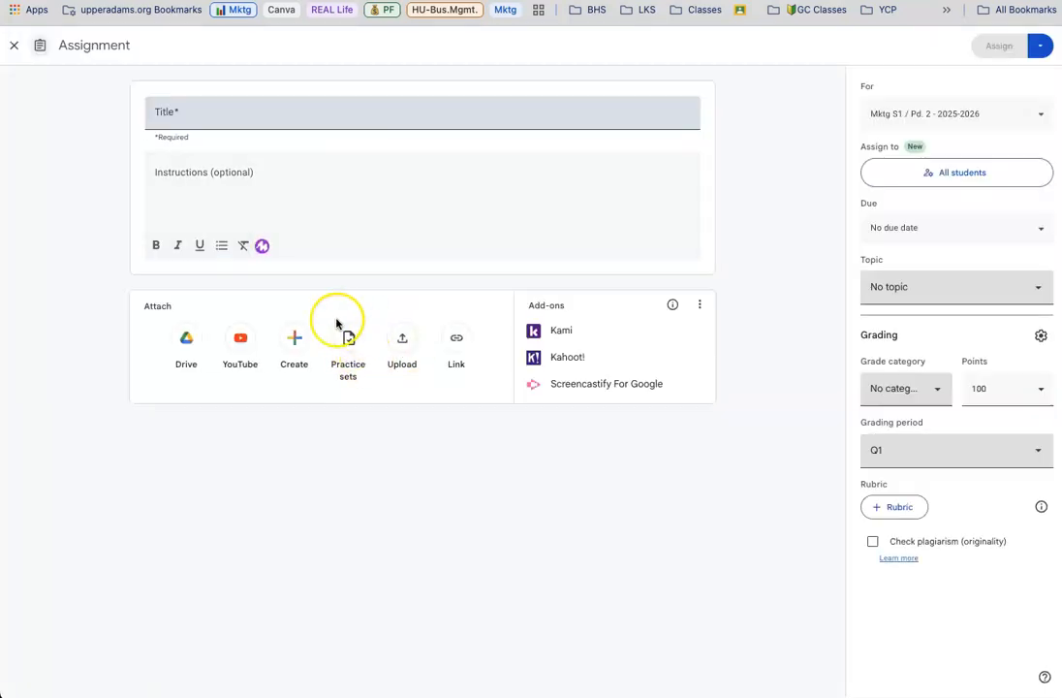
Attach the "Mktg - Ch. 34 - Warm Up #1" practice set to the assignment
left_click(349, 338)
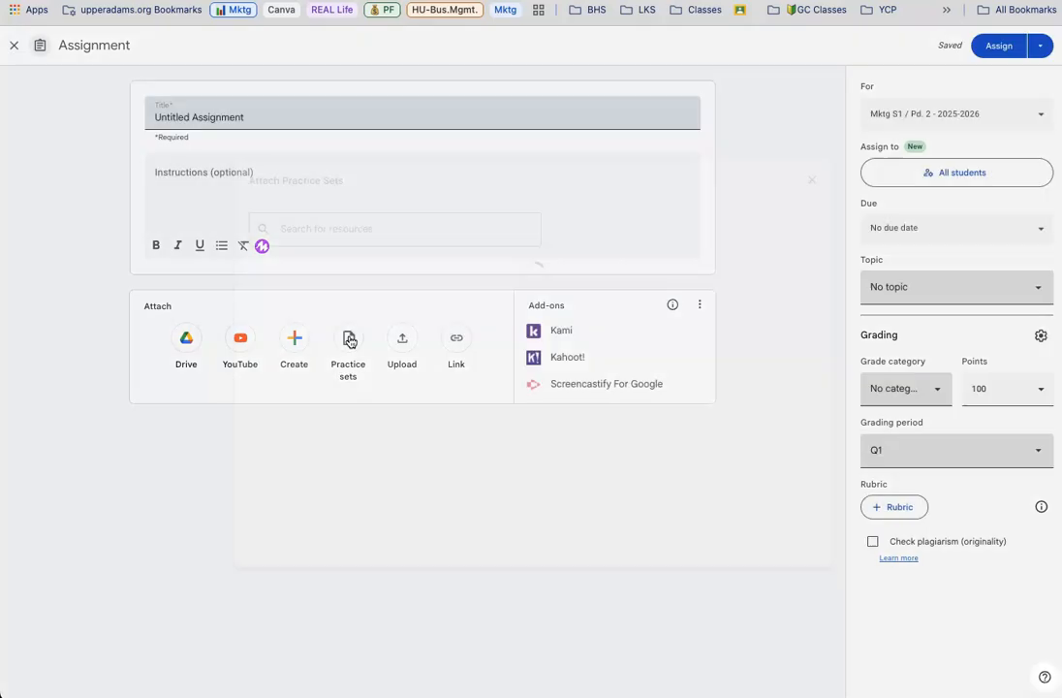
left_click(331, 386)
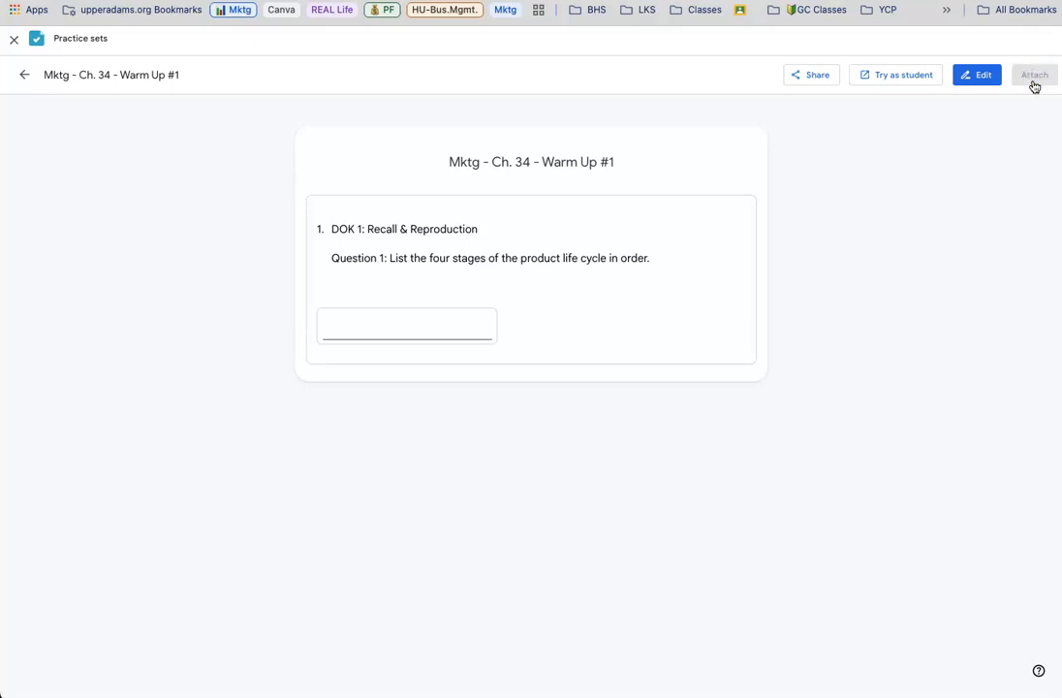
left_click(1033, 82)
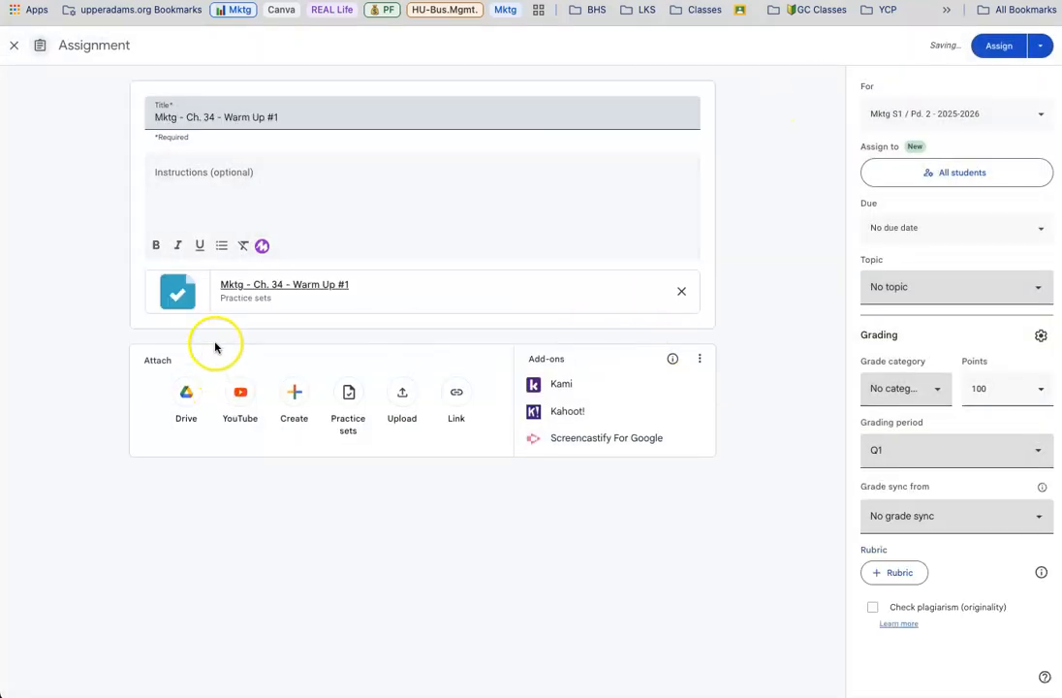
Enter the instructions "Complete today's Warm Up Question" and append "... 8/27/25" to the assignment title
left_click(197, 186)
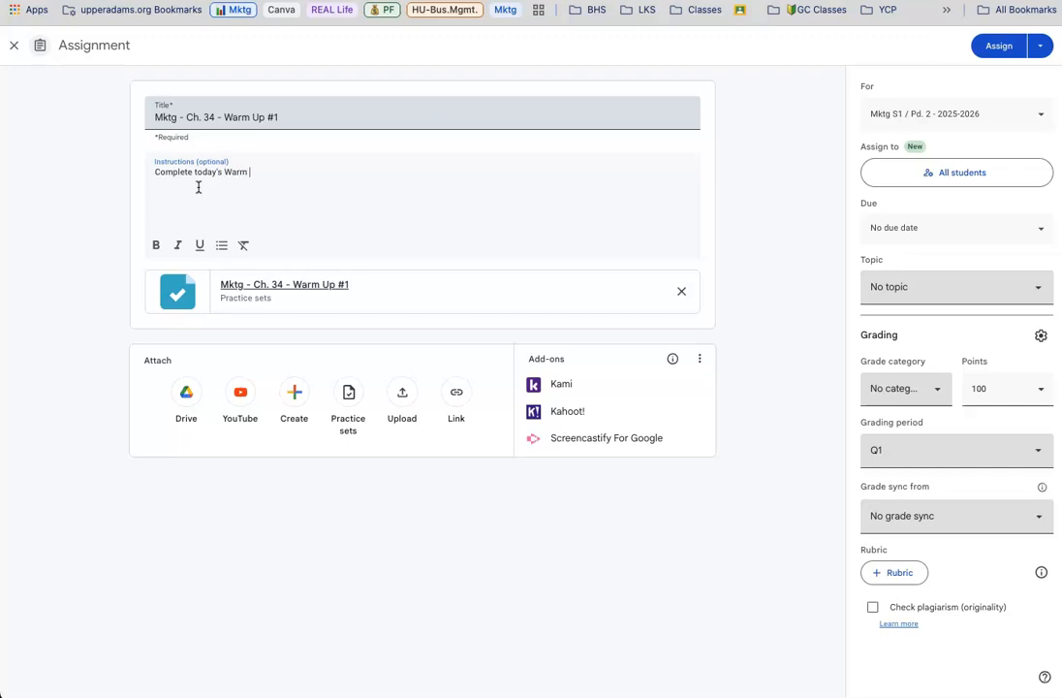
left_click(294, 117)
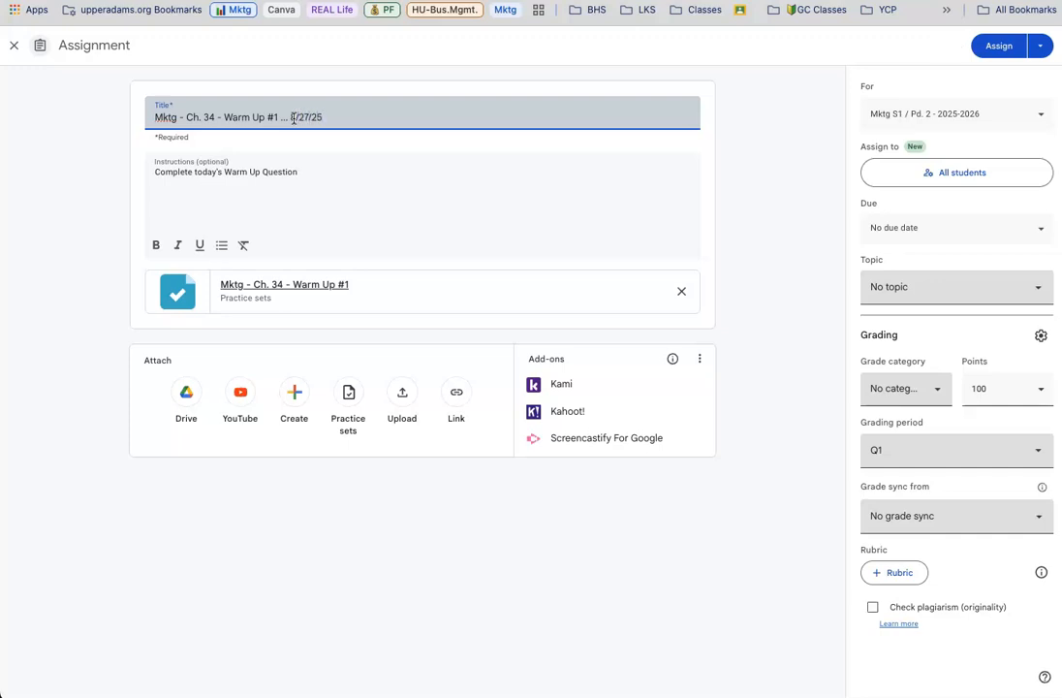
Create a new topic named "🤔 Daily Warm Ups" for the assignment
left_click(954, 292)
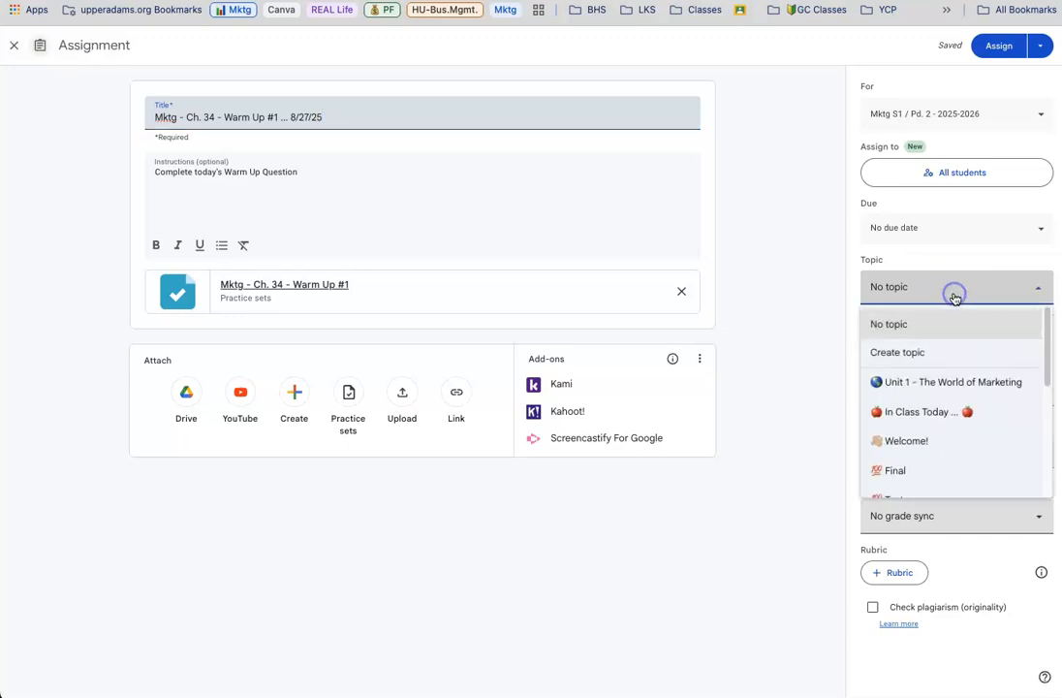
scroll(921, 430, "down", 5)
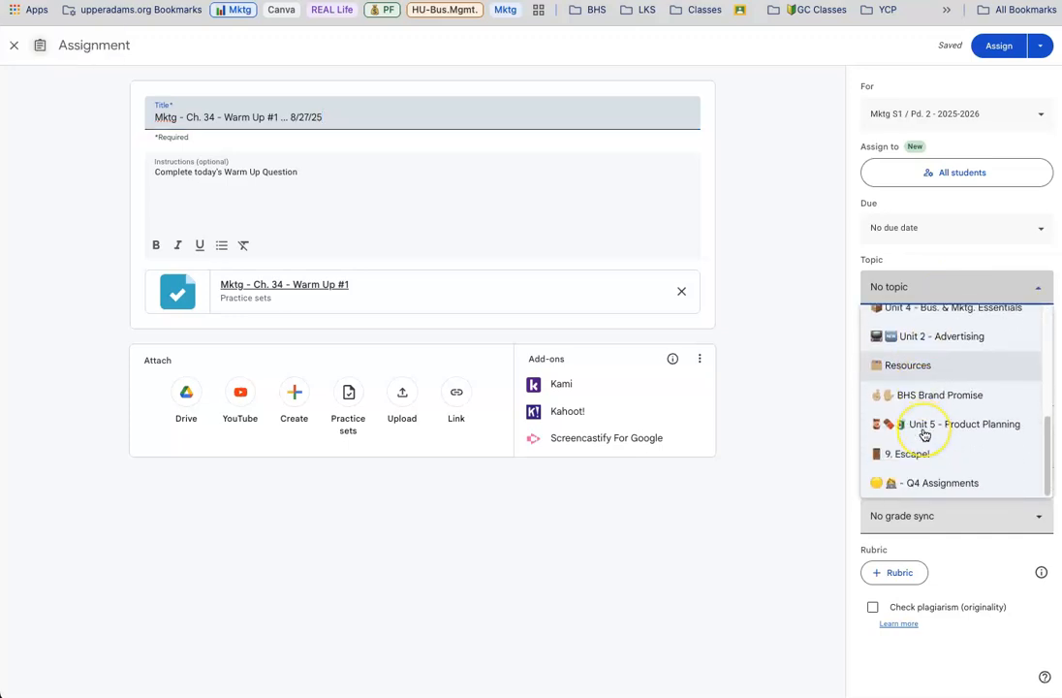
scroll(921, 432, "up", 5)
left_click(903, 351)
type("🤔 Warm Up Questions")
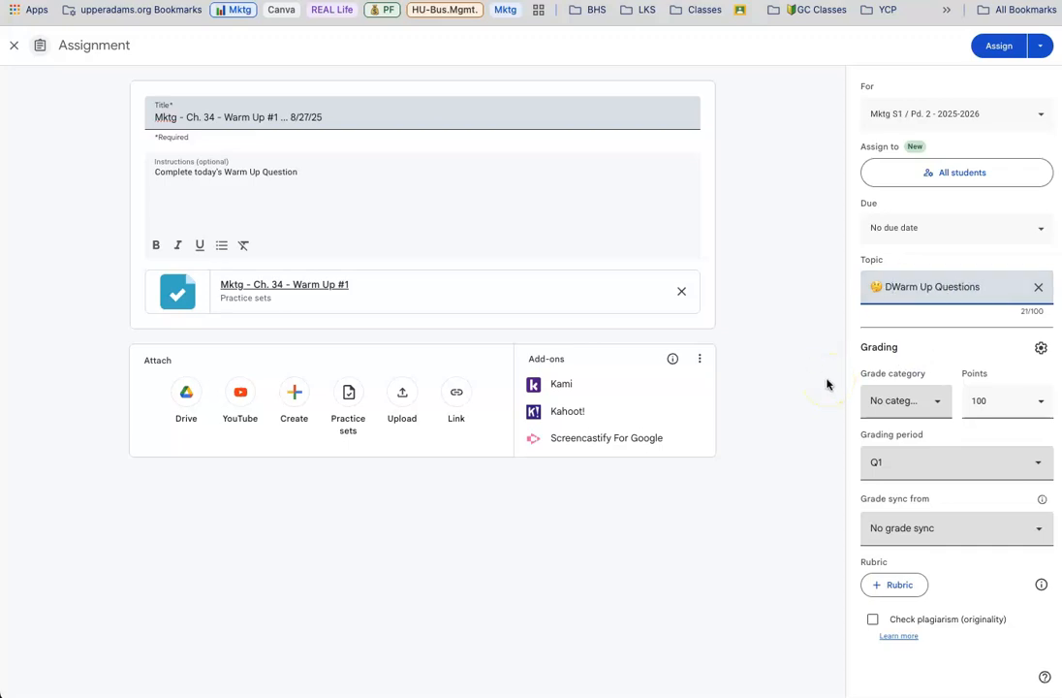
left_click(991, 289)
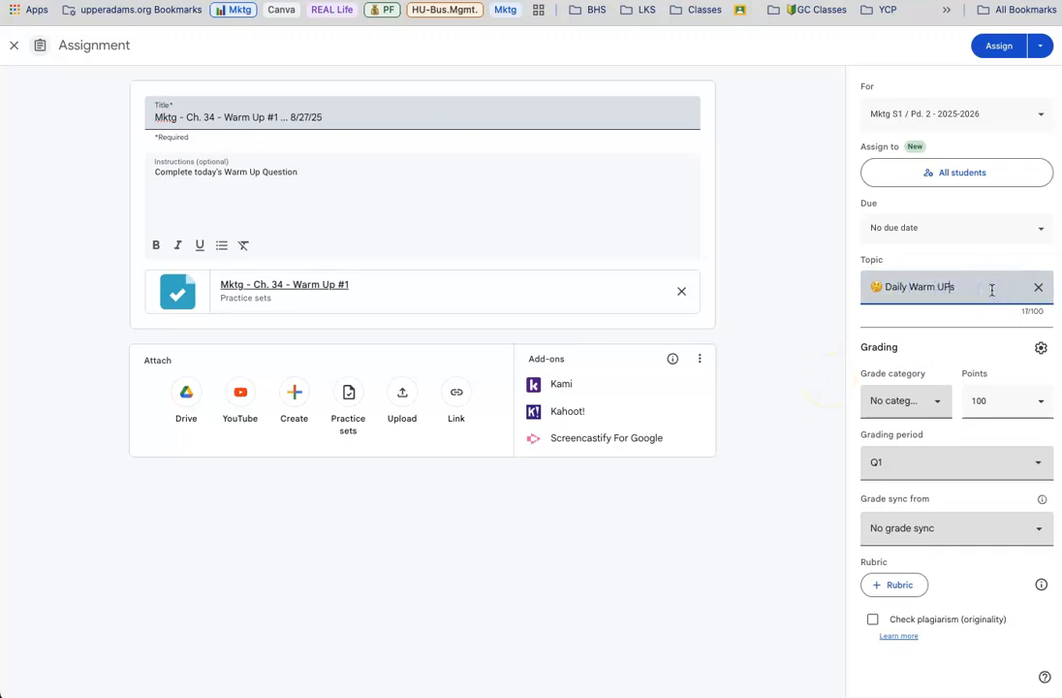
left_click(798, 350)
Set the assignment's grade category to Classwork and its points to 2
left_click(877, 405)
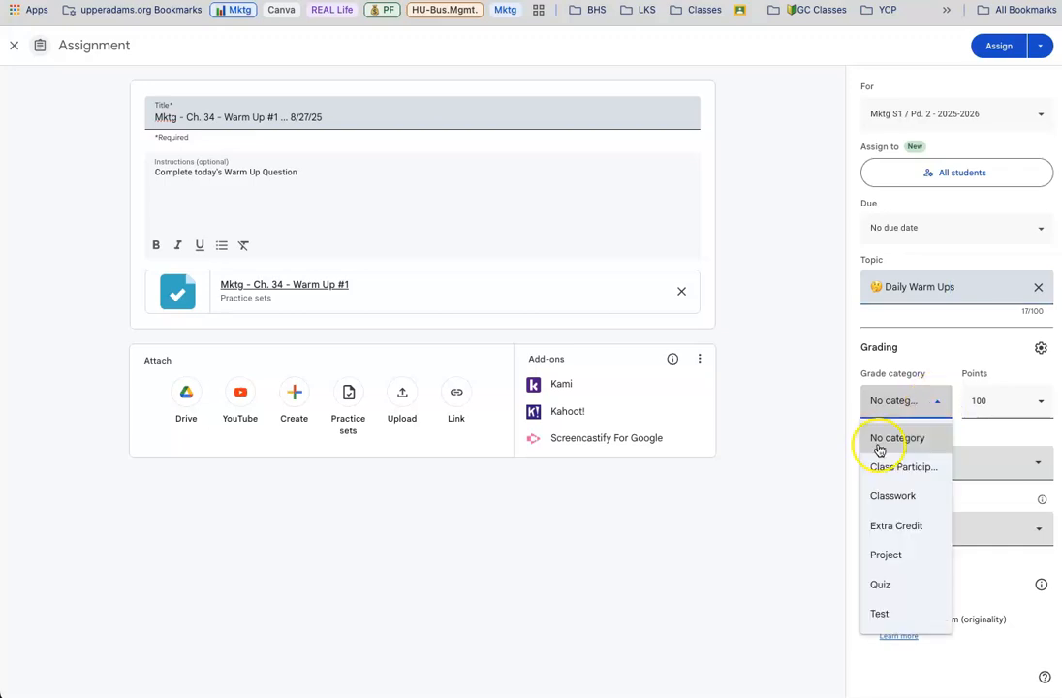
left_click(875, 498)
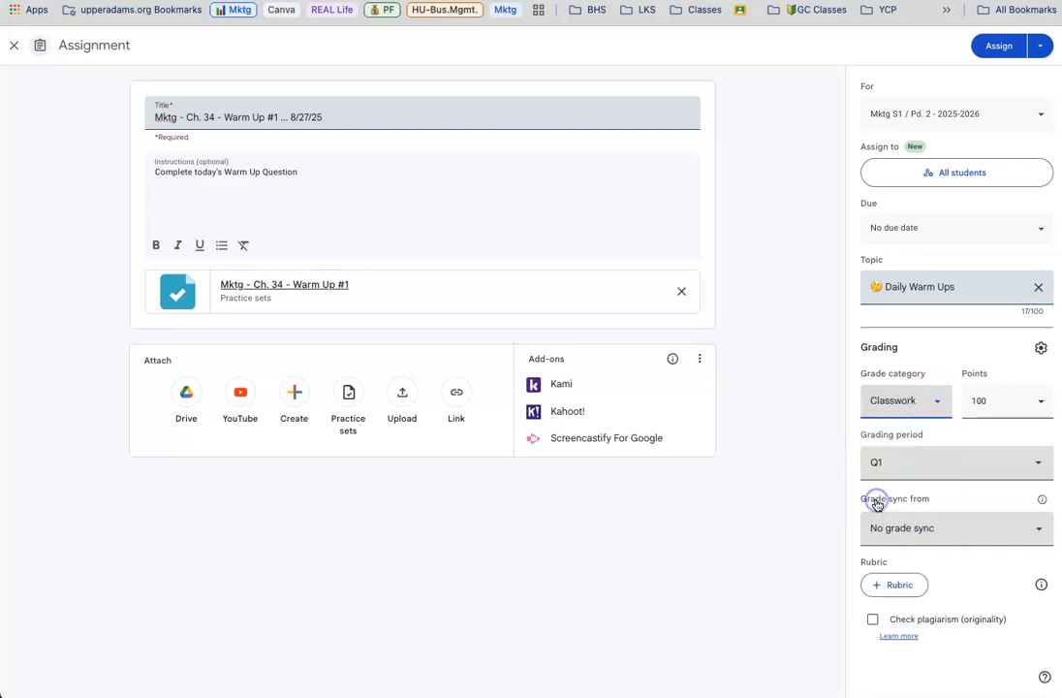
left_click(1008, 400)
left_click_drag(1008, 400, 948, 401)
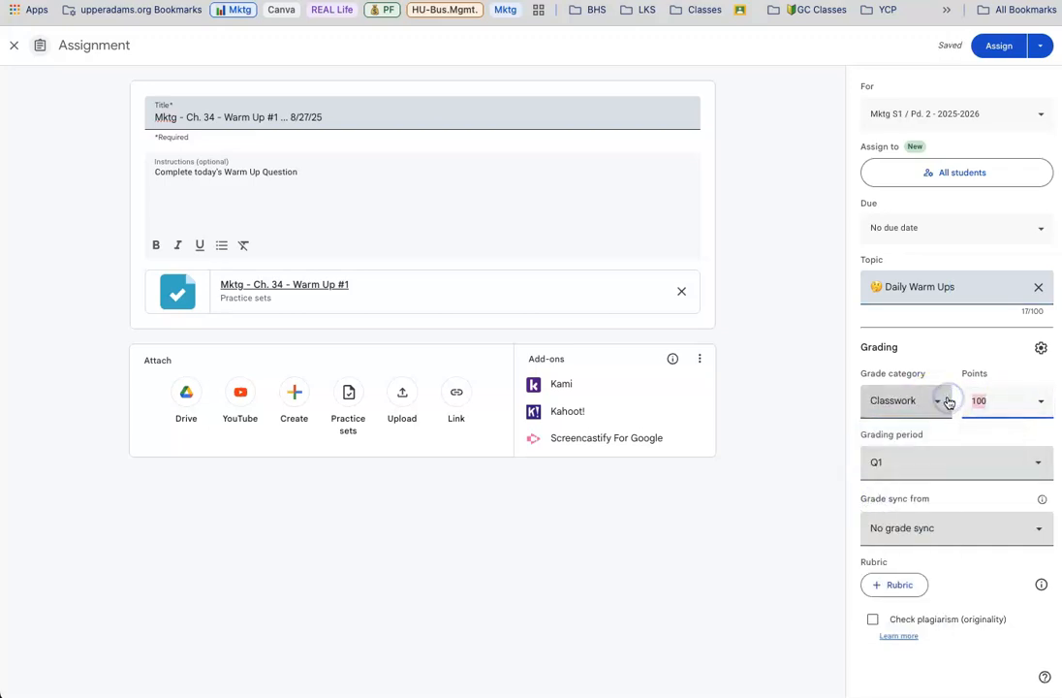
type("2")
left_click(797, 429)
left_click(904, 536)
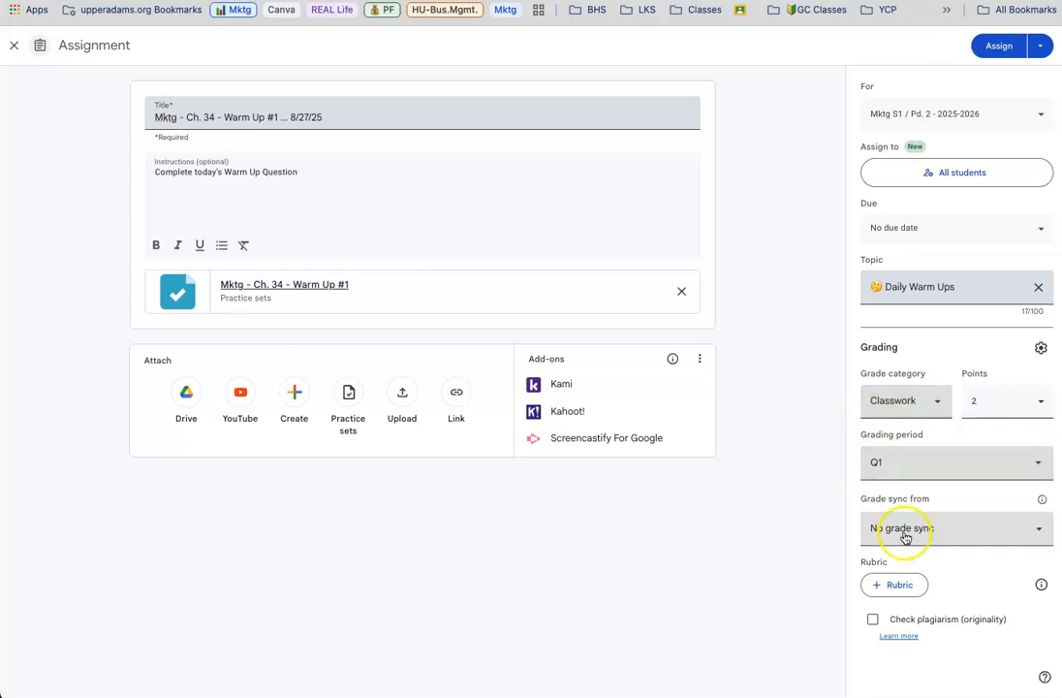
Assign the warm-up to all students and expand its post under the Daily Warm Ups topic
left_click(997, 47)
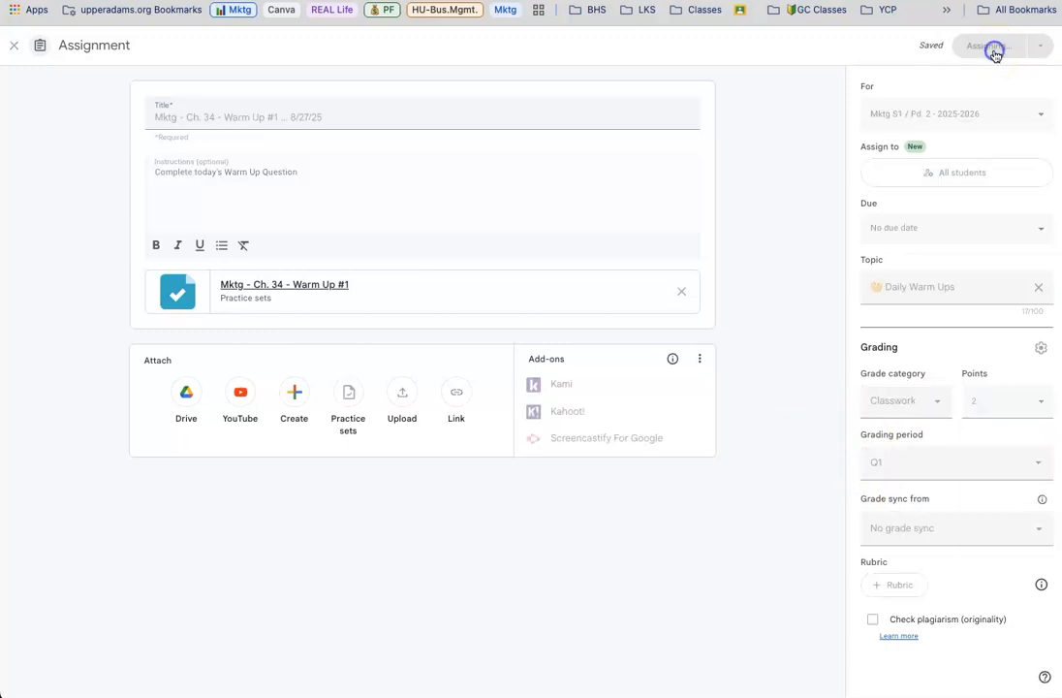
scroll(266, 416, "down", 5)
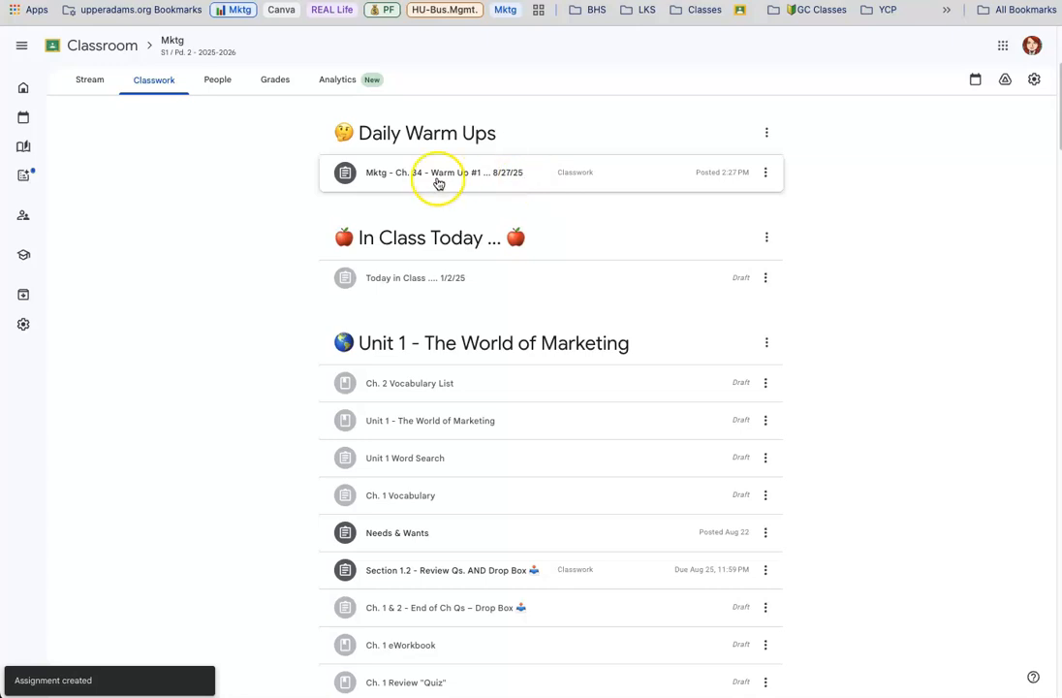
left_click(514, 181)
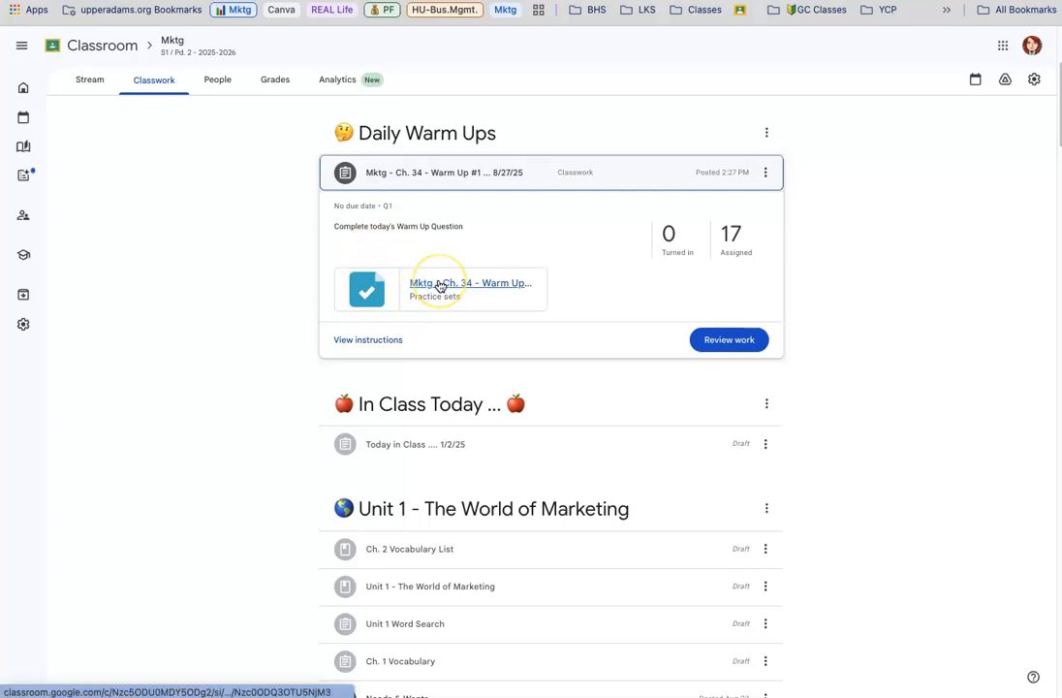
Open Classroom's Gemini page and look over the available AI tools for educators
left_click(36, 177)
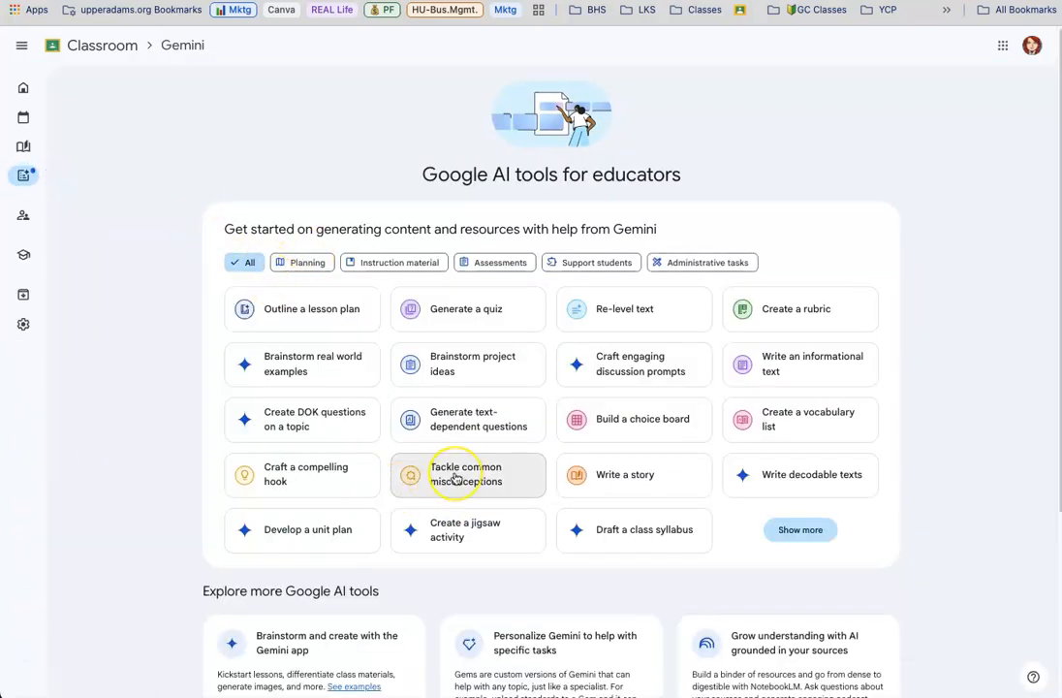
scroll(455, 477, "down", 3)
scroll(445, 474, "up", 3)
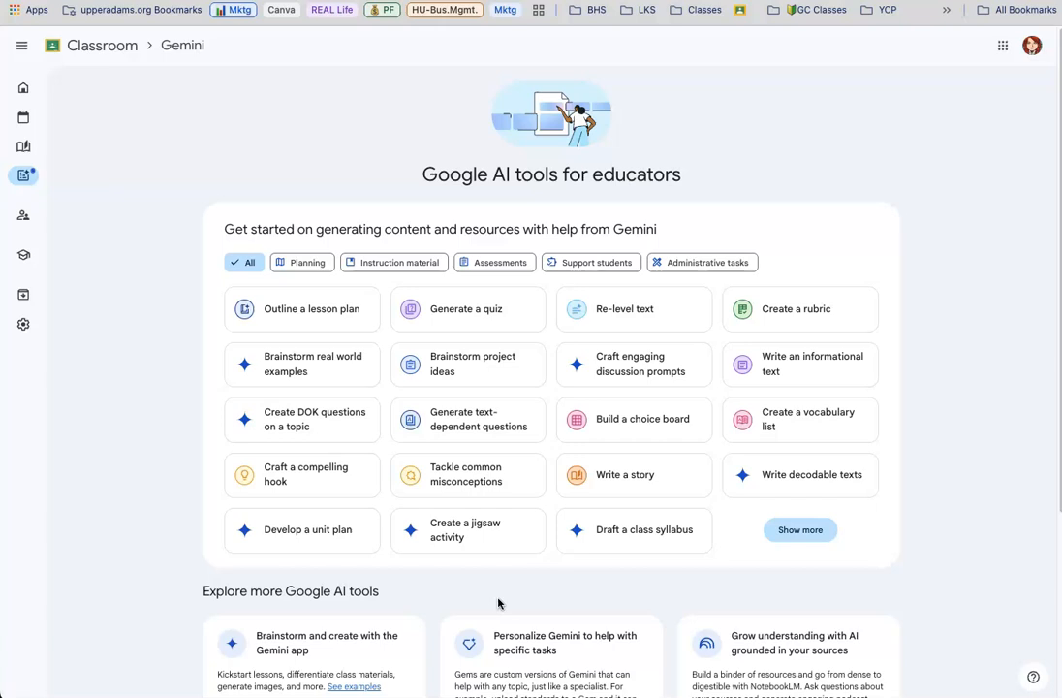
left_click(524, 468)
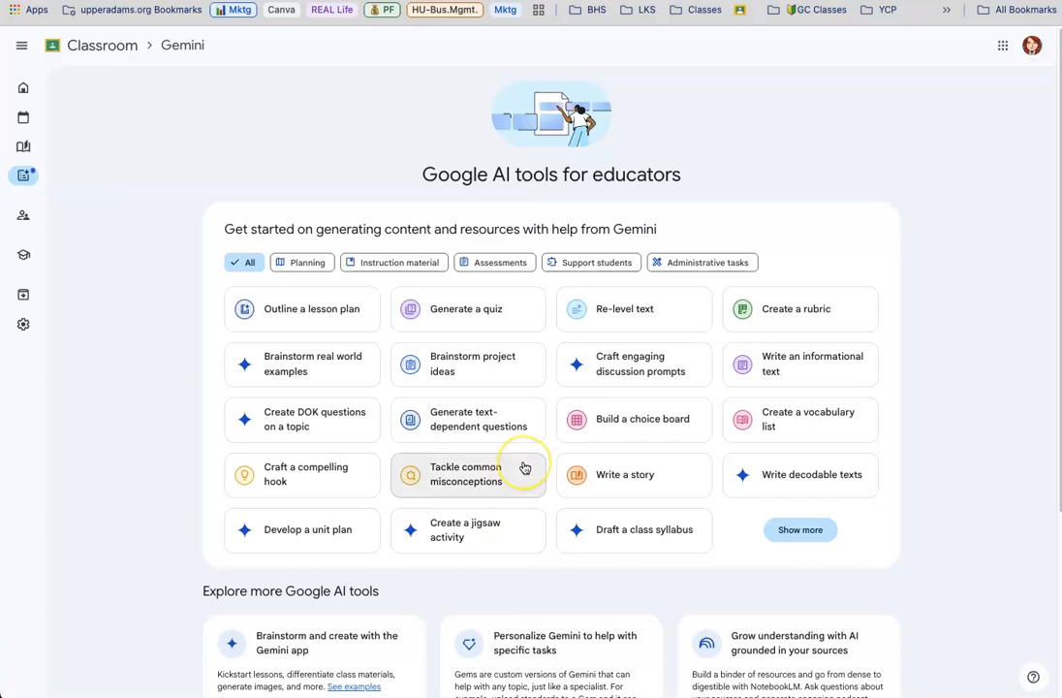